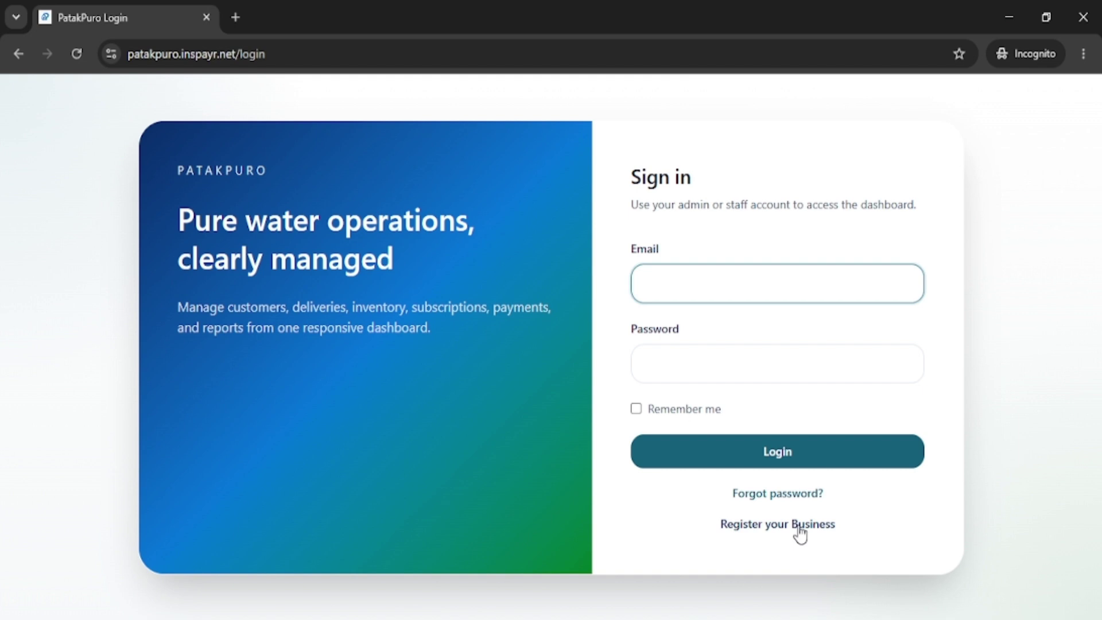
On the business registration form, enter business name SILVER WATER STATION and business code SILVER.
click(800, 532)
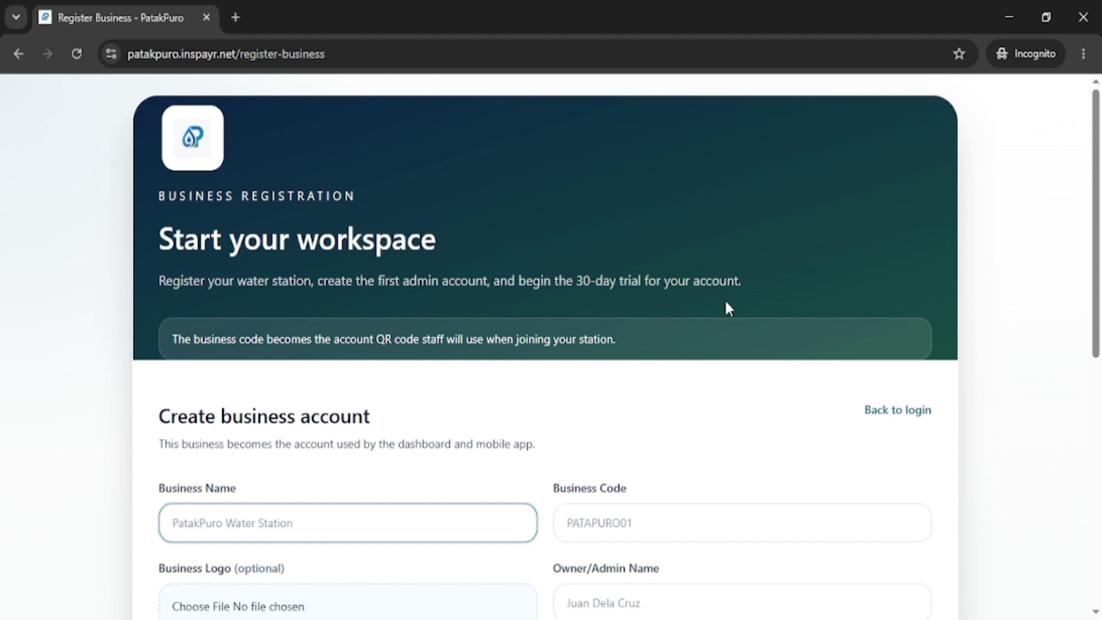
scroll(709, 319, down, 5)
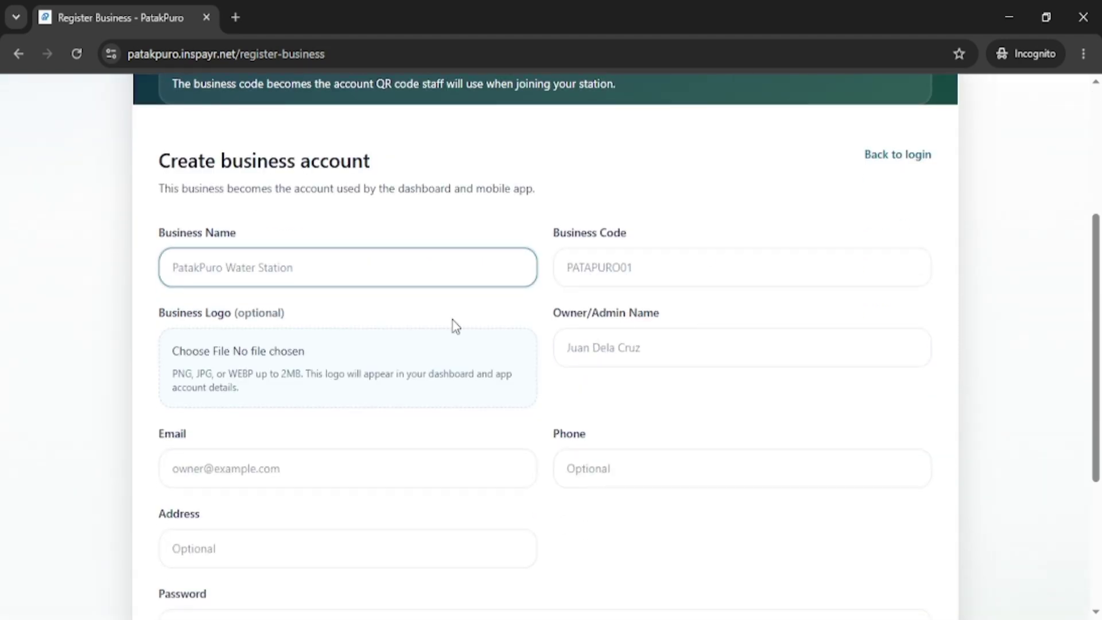
text(S)
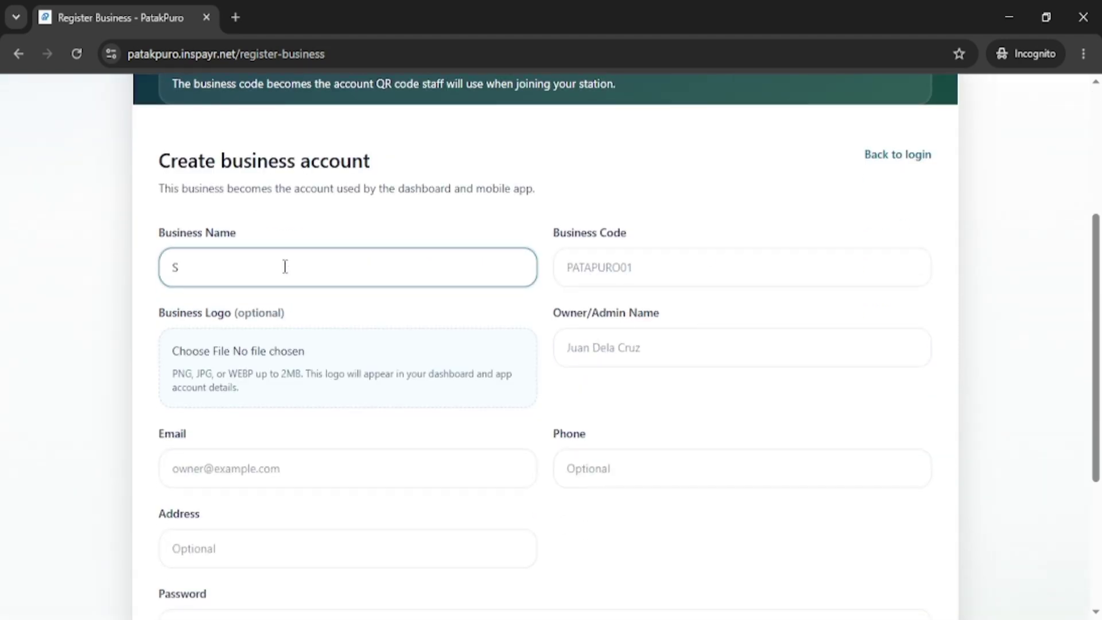
key(BackSpace)
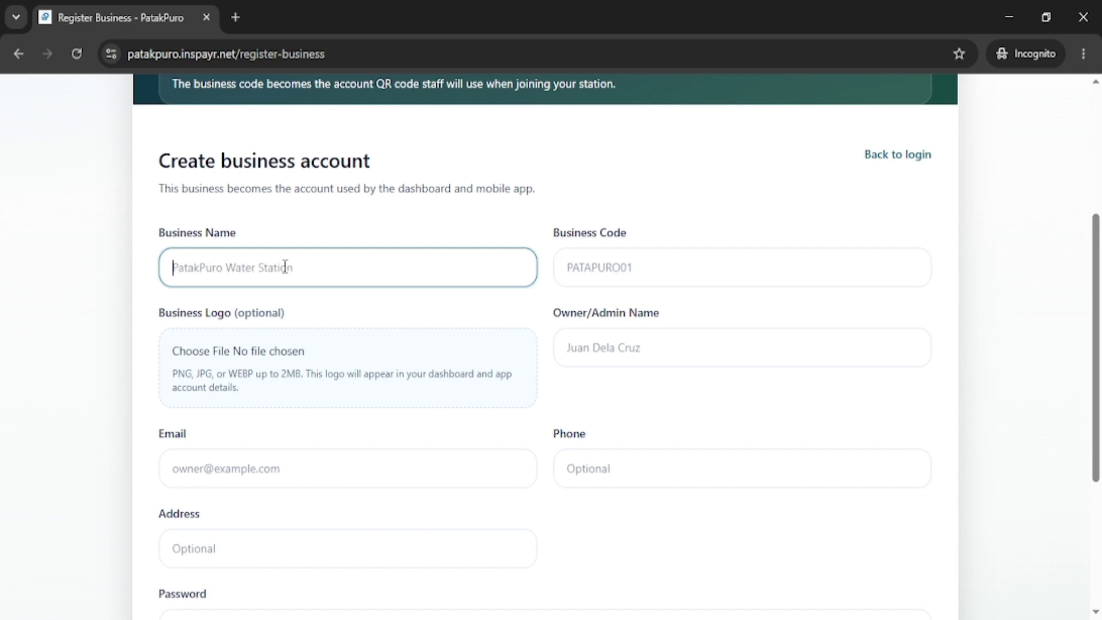
click(105, 236)
key(Tab)
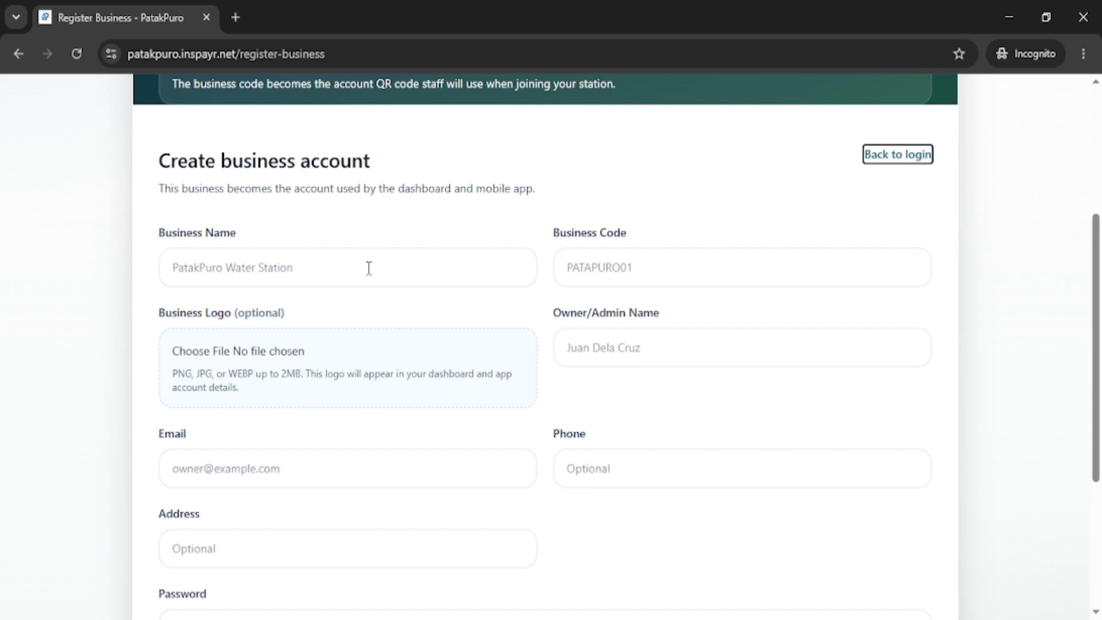
key(Tab)
text(S)
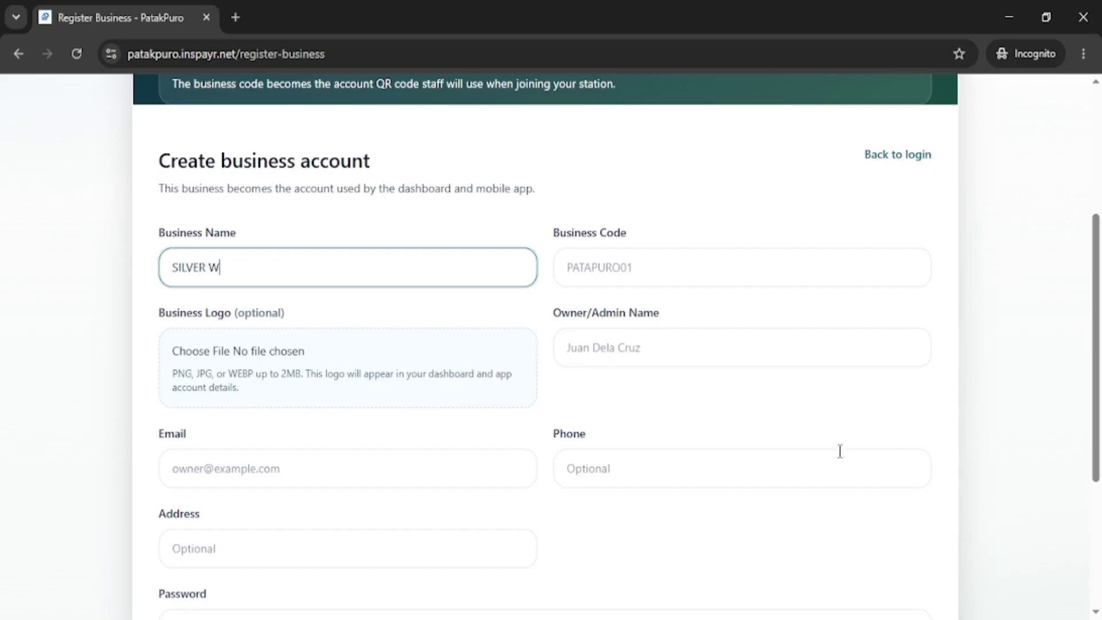
text(ILVER WATER STATION)
key(Tab)
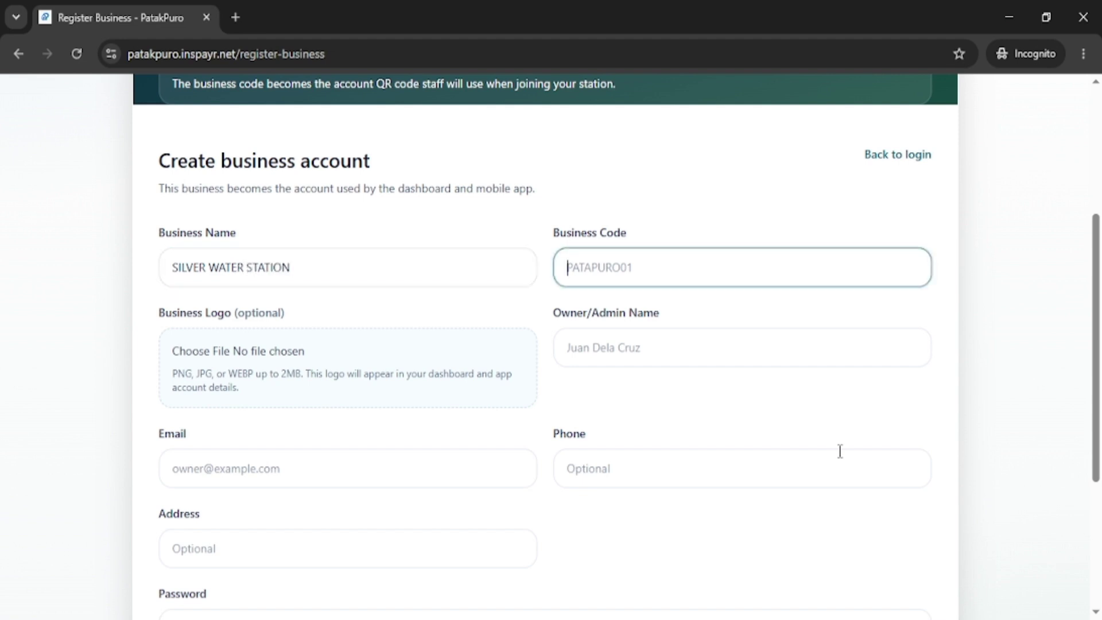
text(SILVER)
Fill in the owner/admin name, e-mail and account password, then submit the registration.
key(Tab)
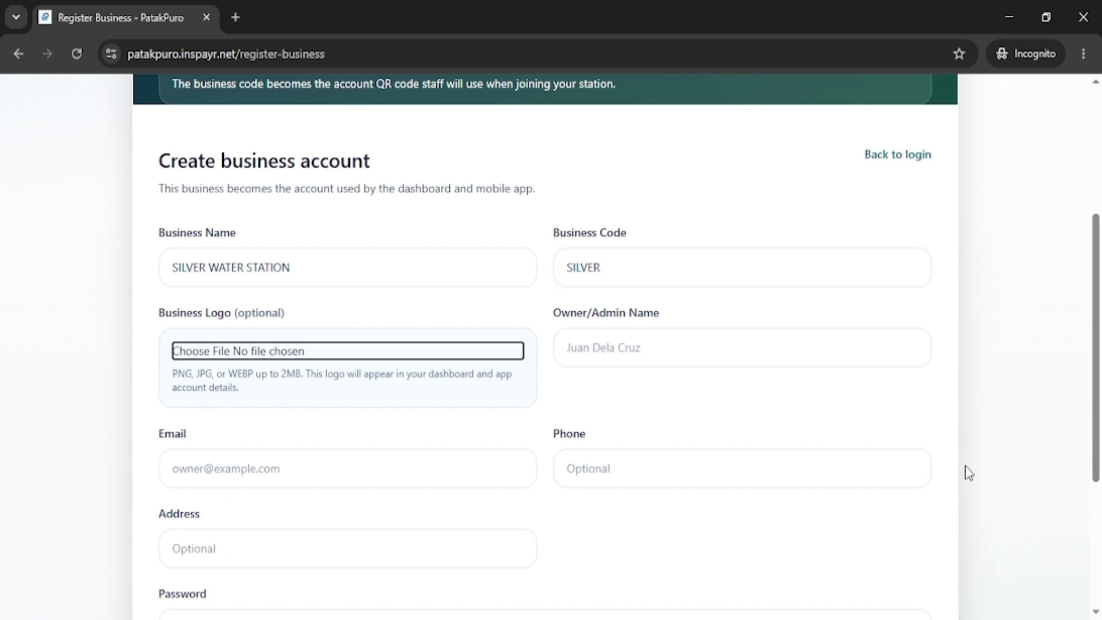
key(Tab)
text(Si)
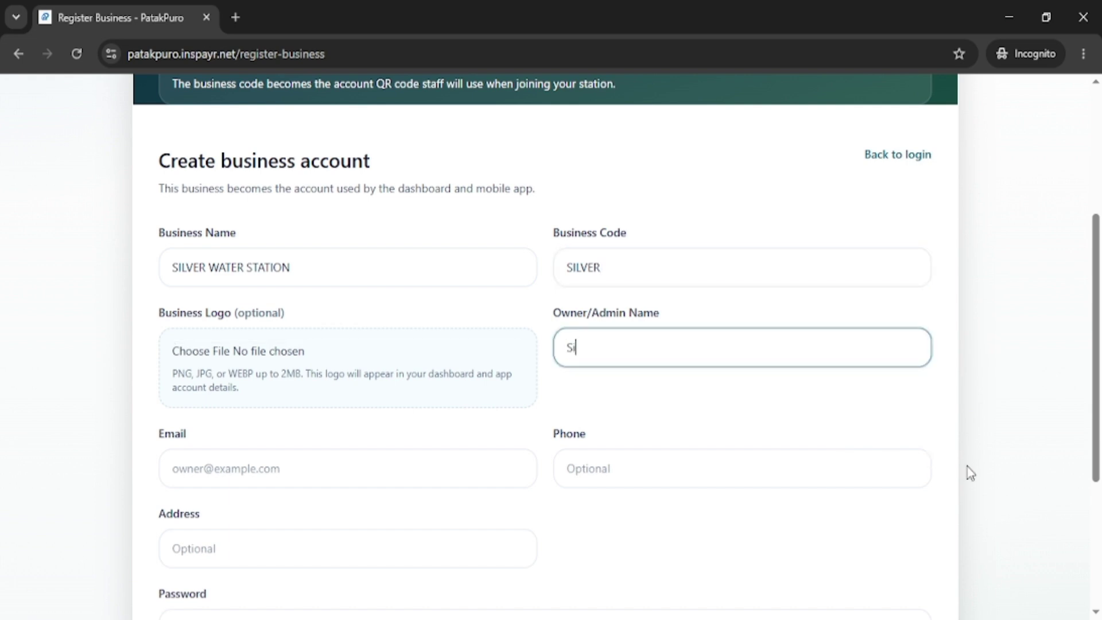
text(lver Admin)
key(Tab)
text(s)
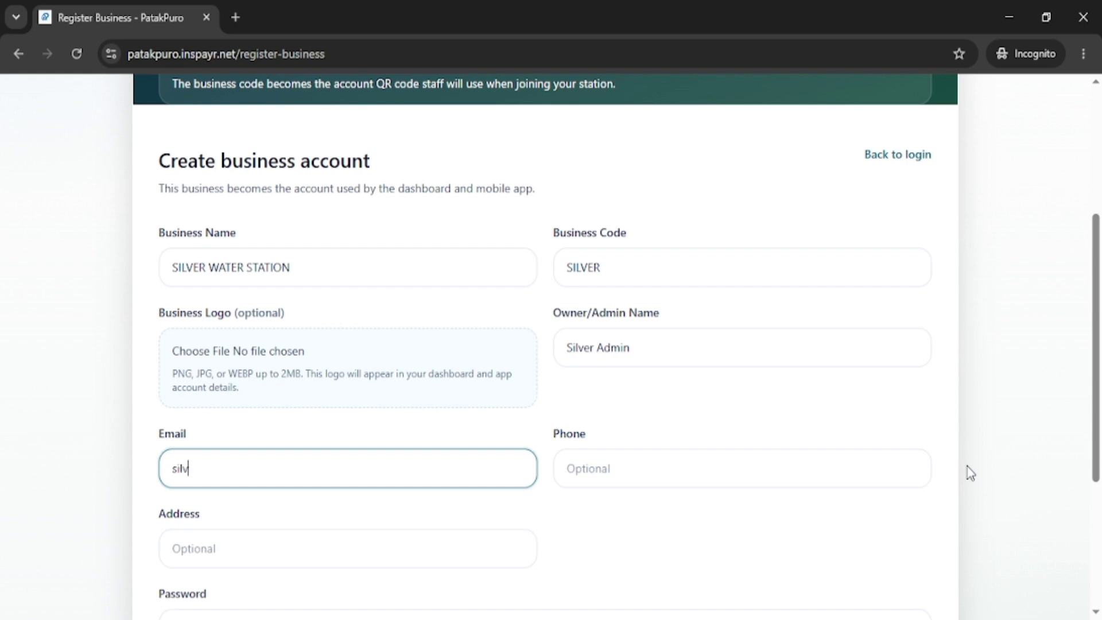
text(ilver@example.test)
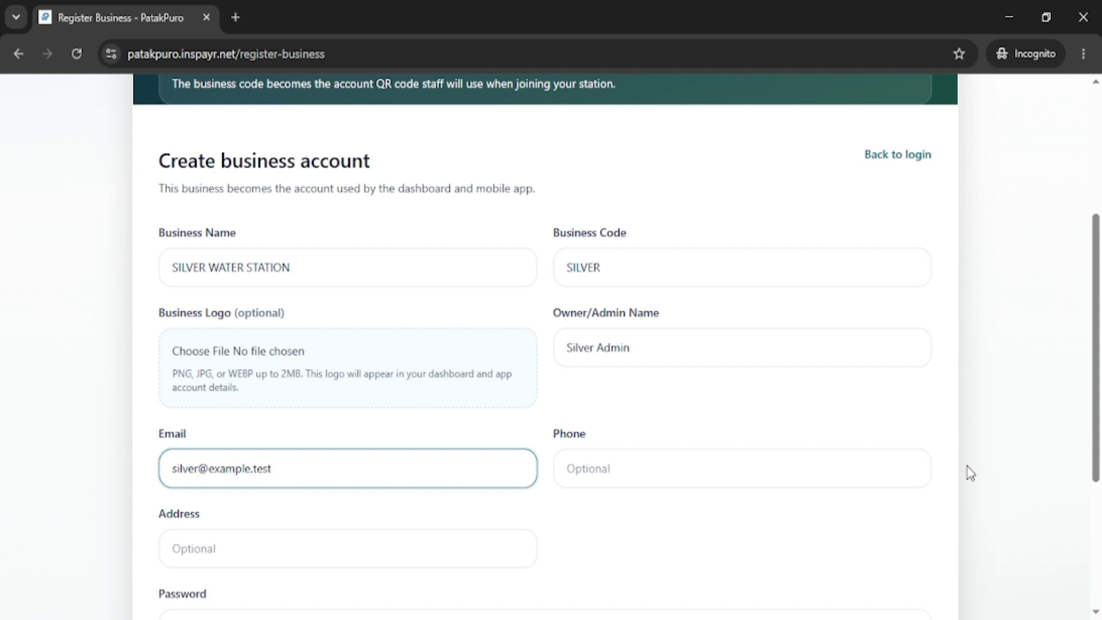
key(Tab)
scroll(971, 474, down, 3)
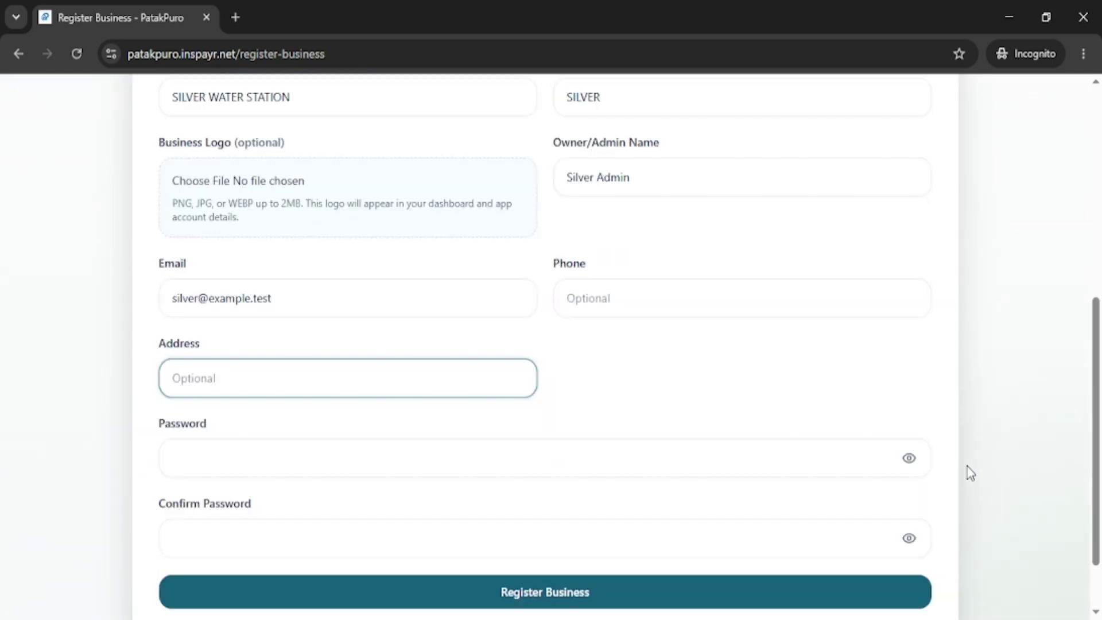
click(632, 461)
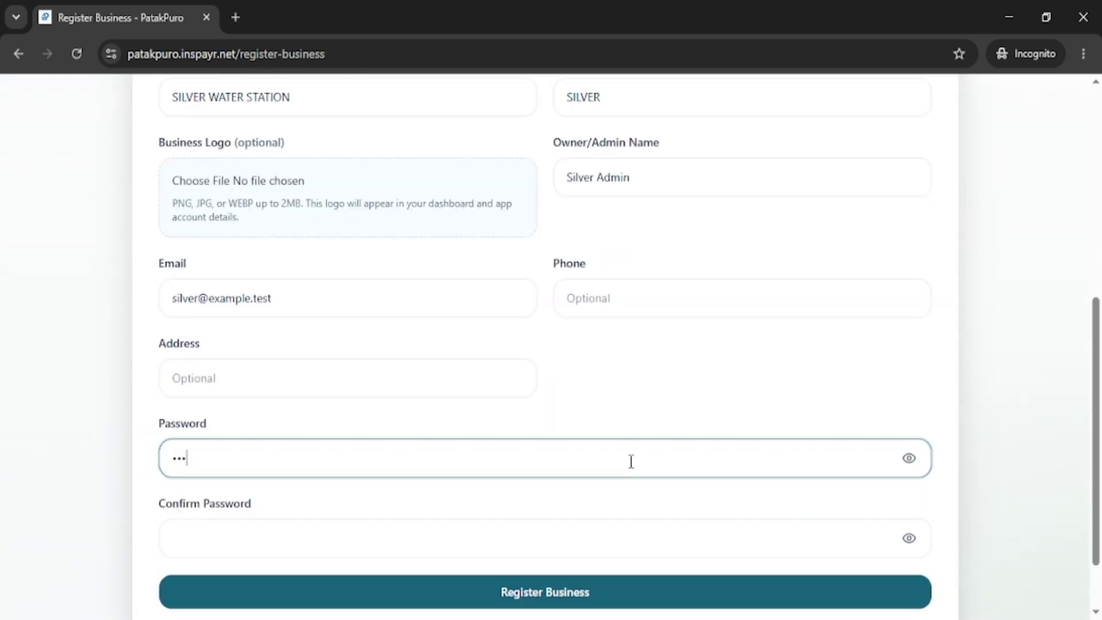
text(password123)
key(Tab)
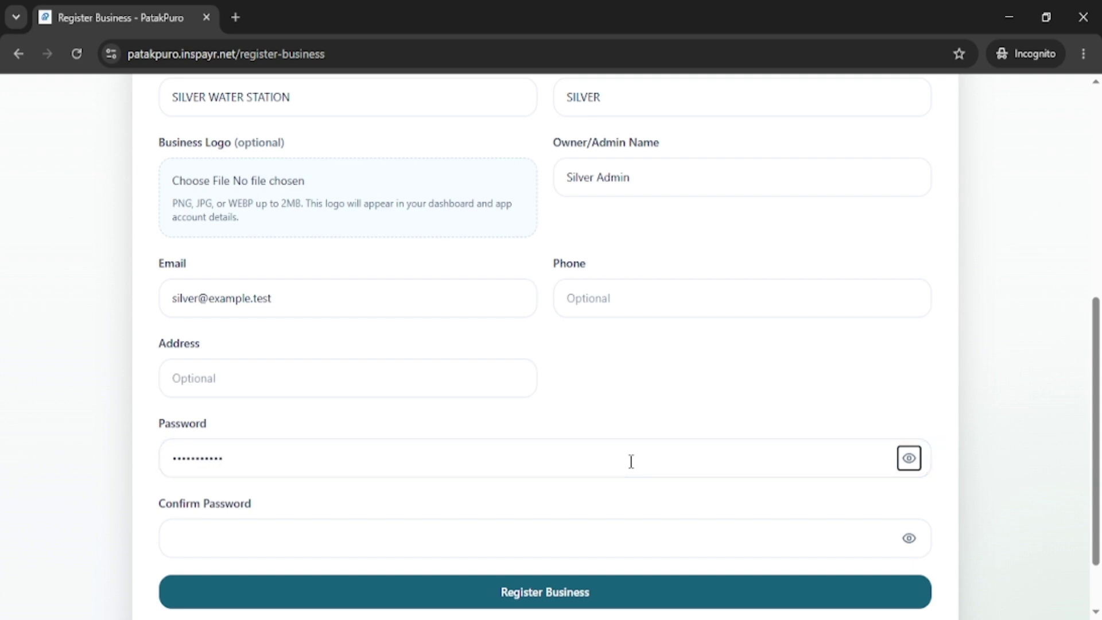
key(Tab)
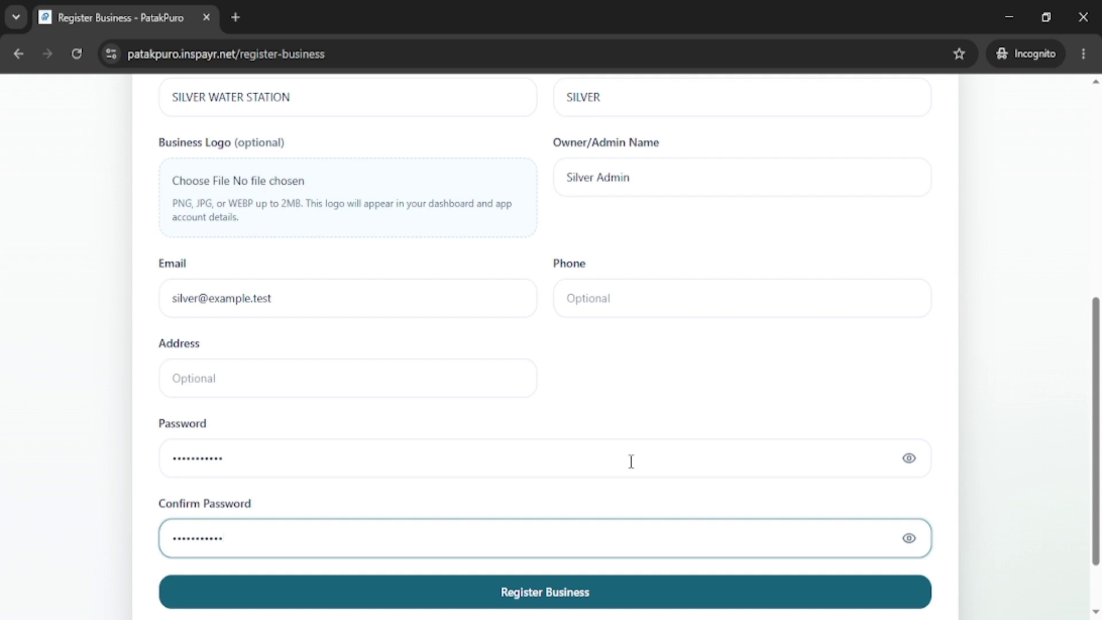
scroll(871, 369, down, 2)
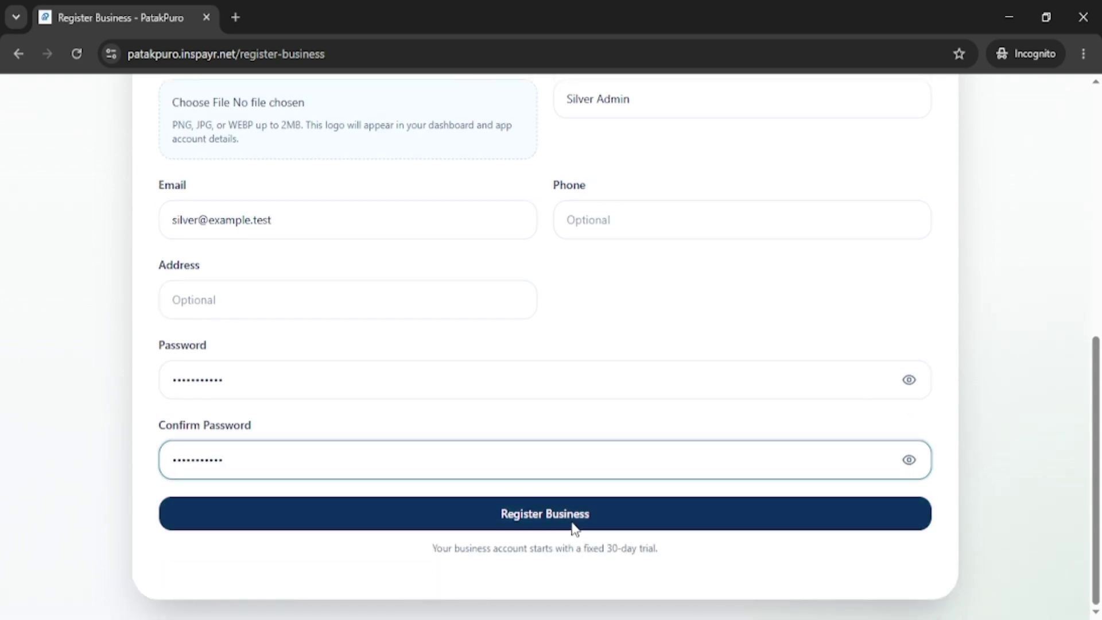
click(546, 514)
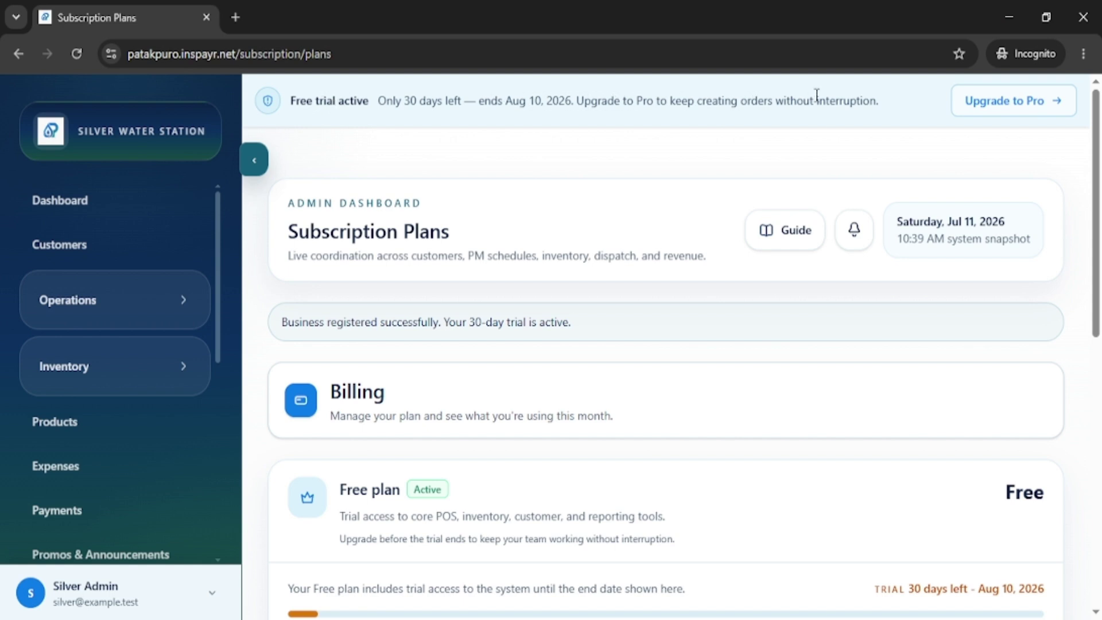
Scroll through the Free and Pro plan cards under the 30-day trial notice, then reload the page.
scroll(767, 355, down, 2)
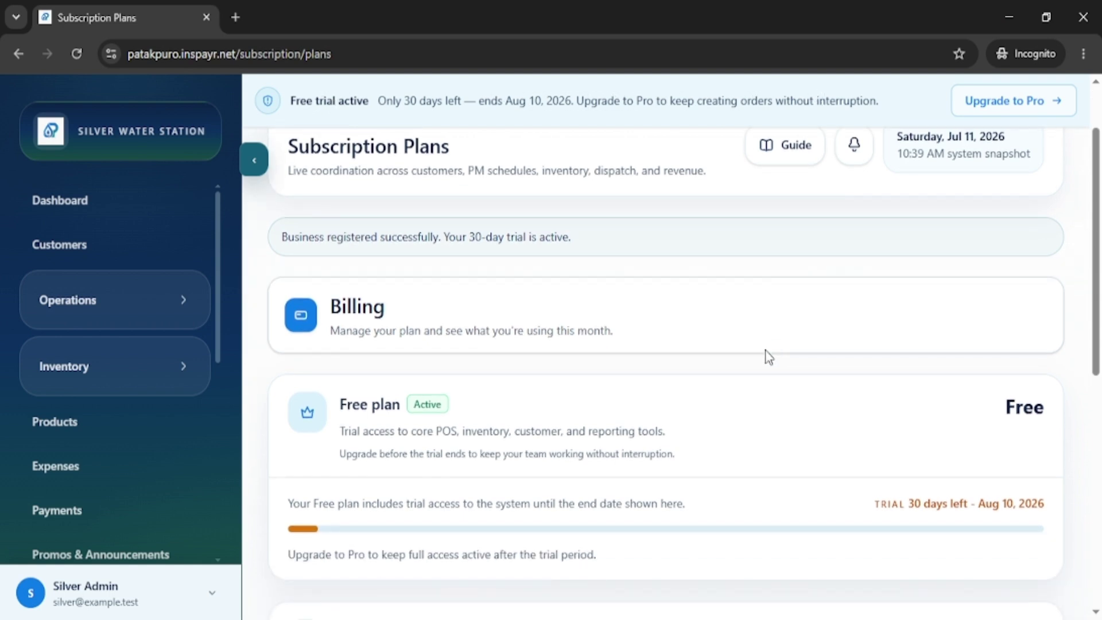
scroll(769, 356, down, 2)
scroll(769, 357, down, 4)
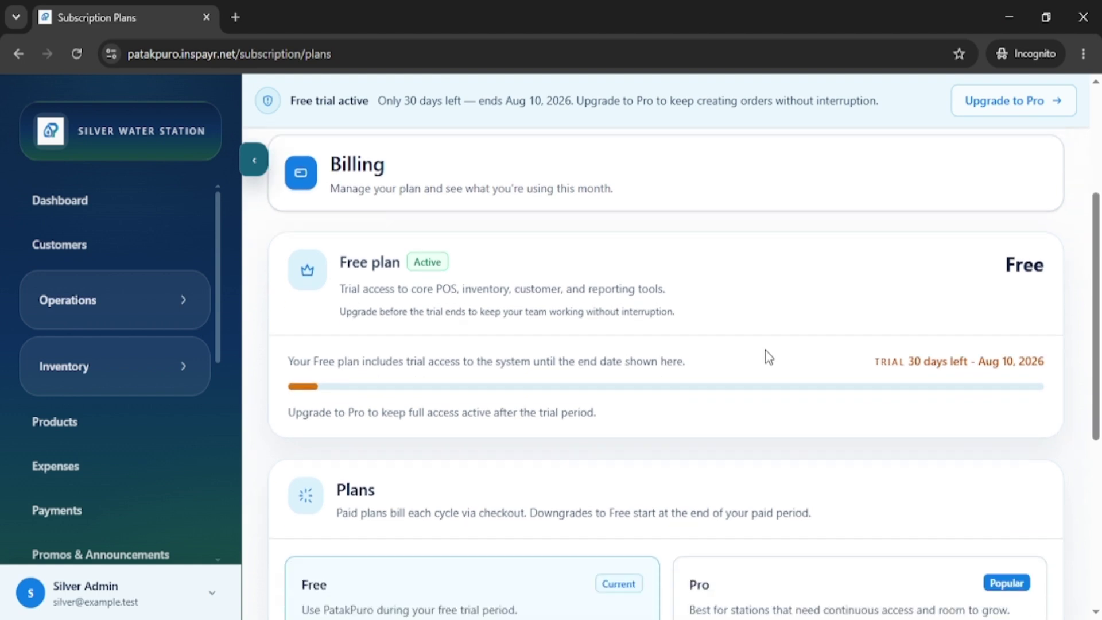
scroll(769, 357, down, 5)
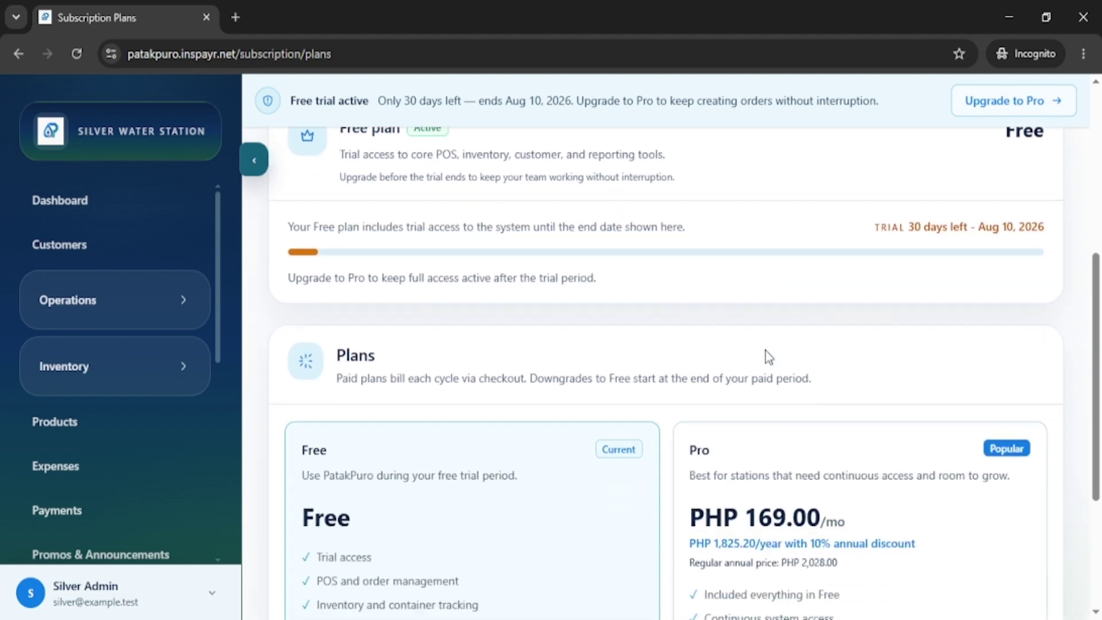
scroll(540, 368, down, 1)
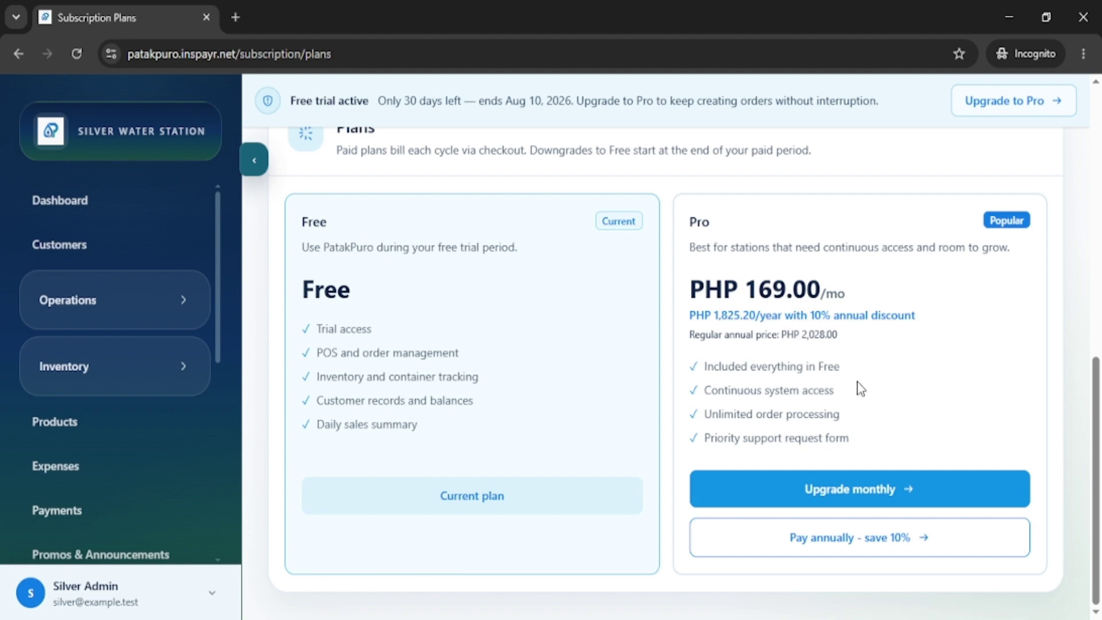
click(879, 539)
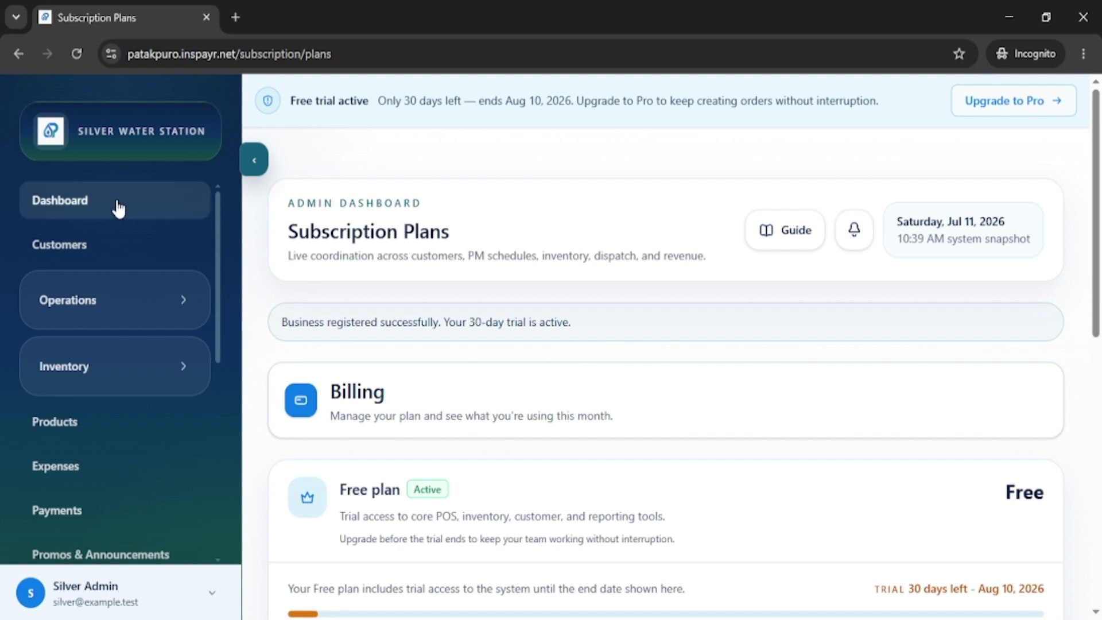
click(104, 202)
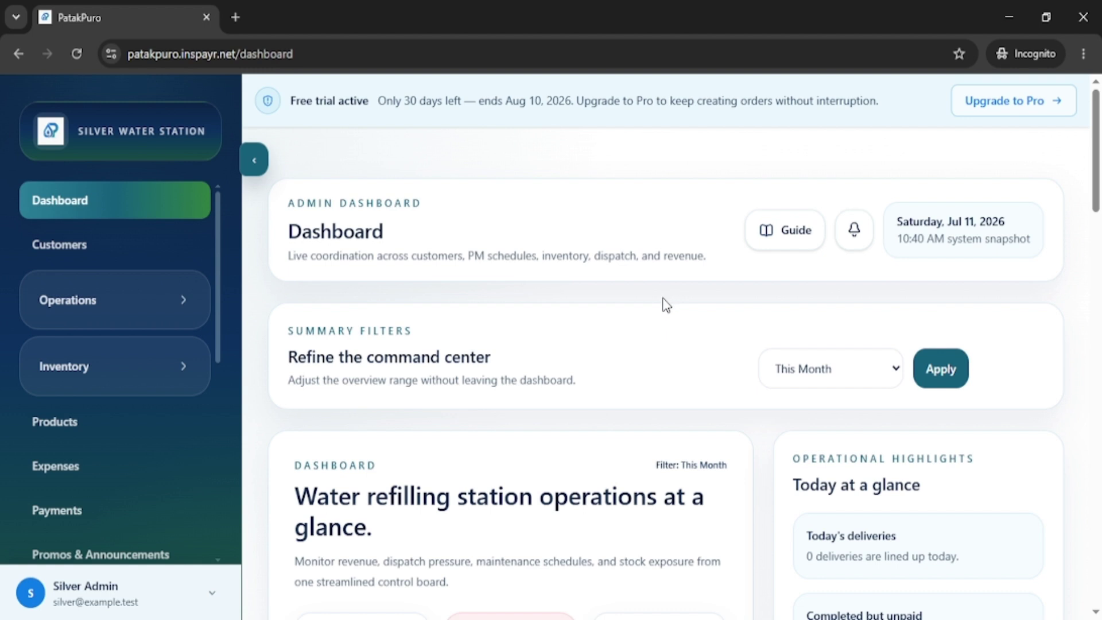
scroll(665, 304, down, 5)
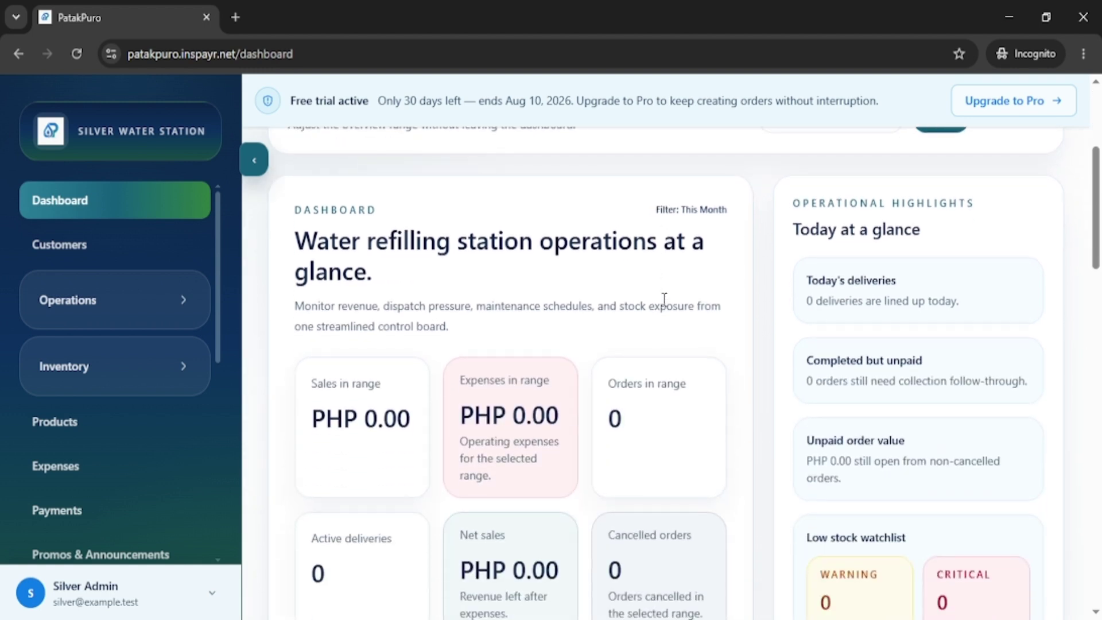
scroll(664, 299, down, 3)
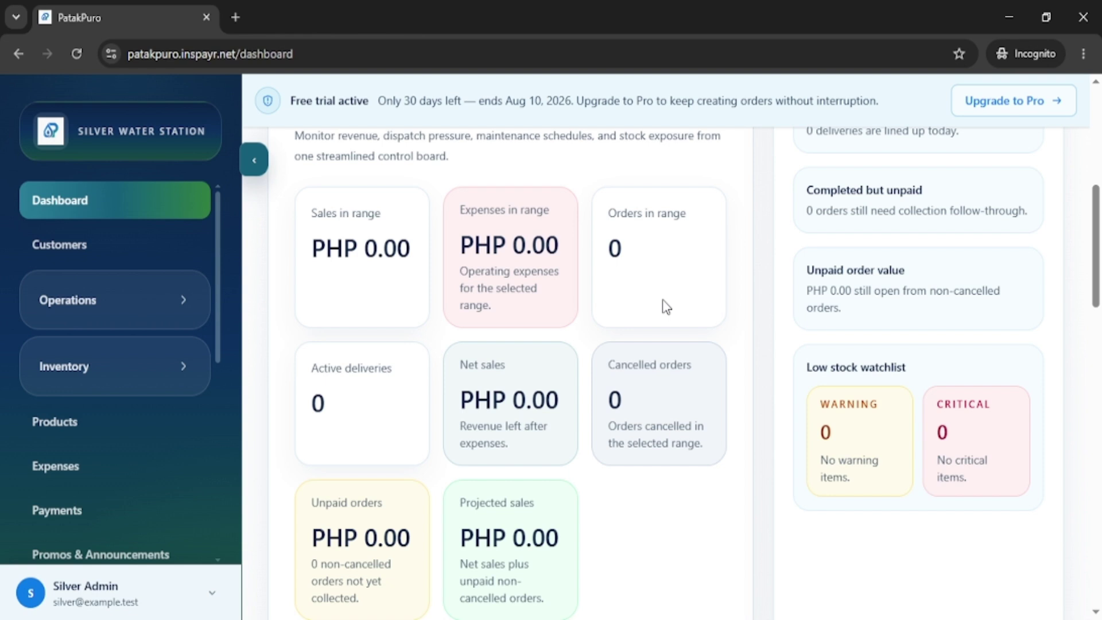
scroll(666, 307, down, 5)
scroll(665, 303, down, 3)
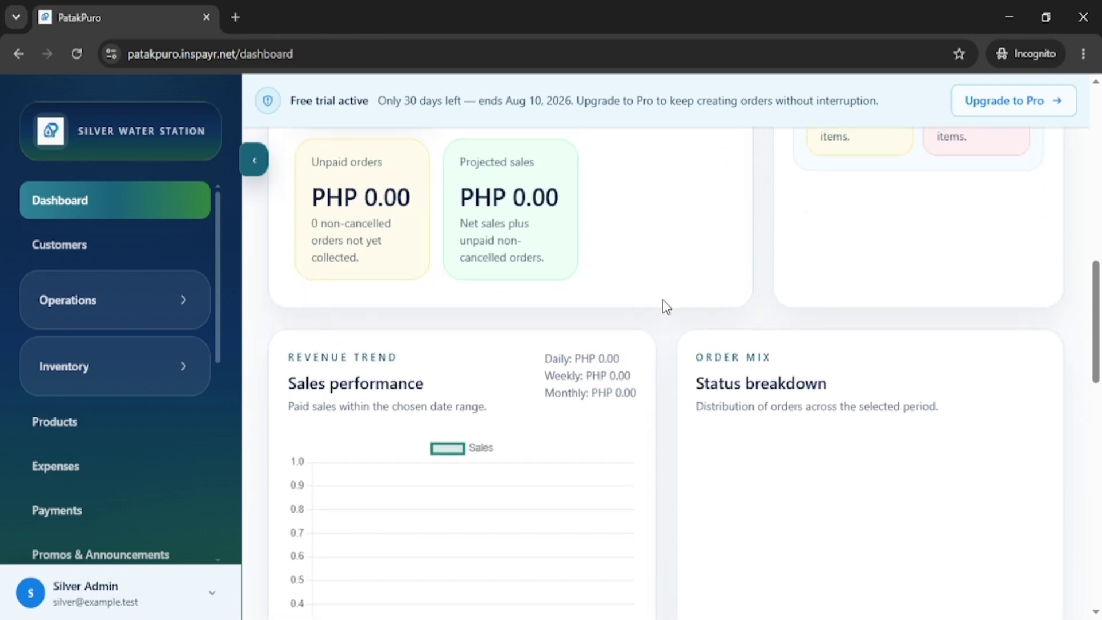
scroll(665, 303, down, 2)
scroll(665, 306, down, 5)
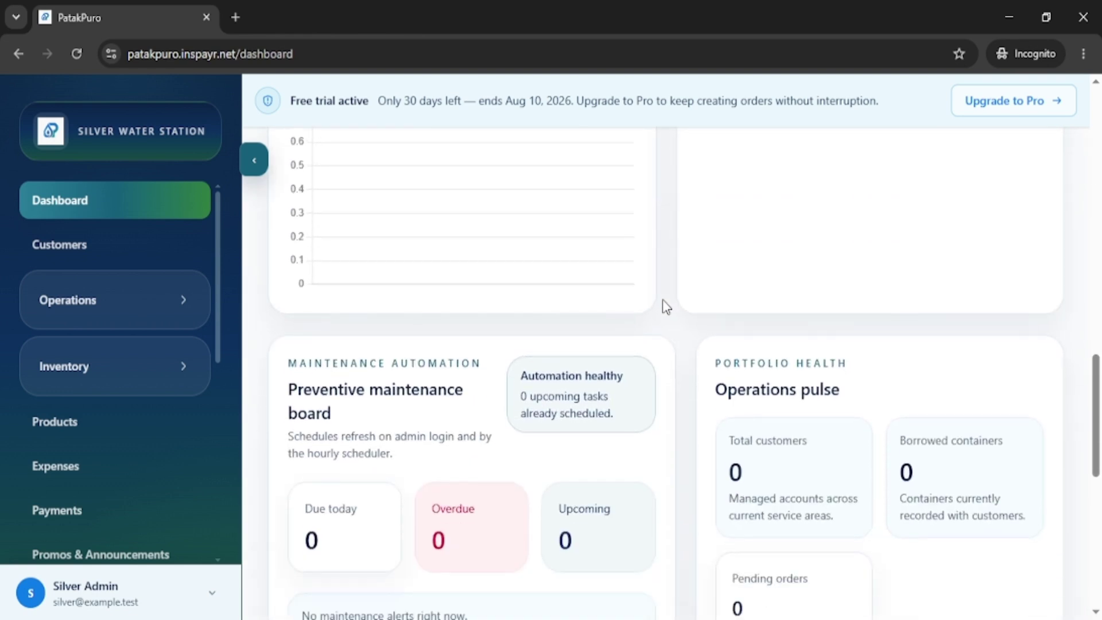
scroll(665, 306, down, 6)
scroll(665, 306, down, 4)
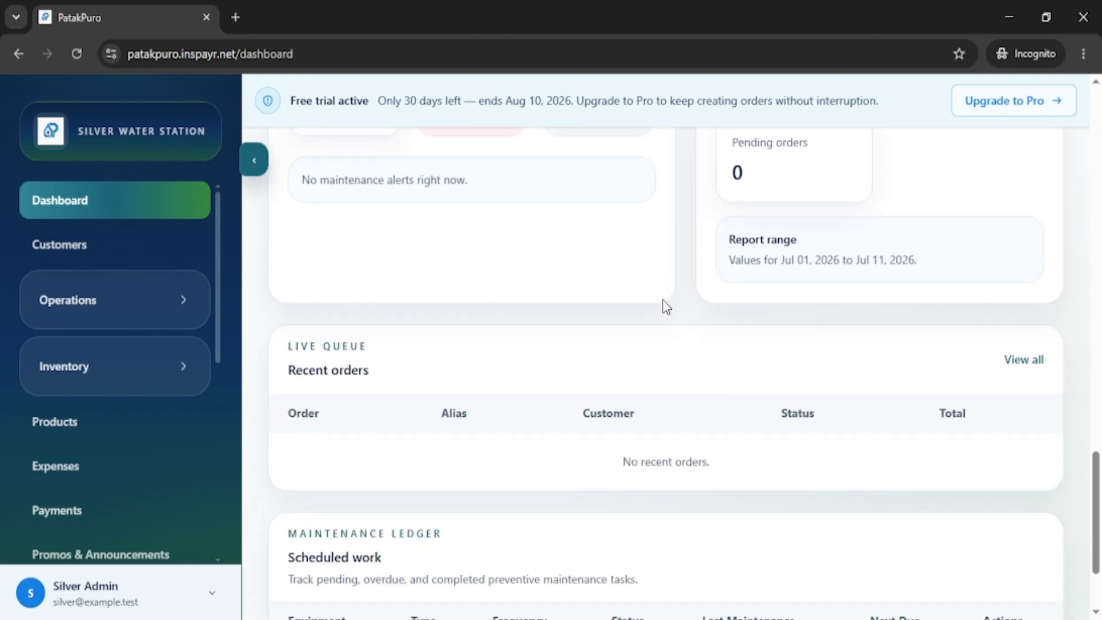
scroll(665, 306, up, 5)
scroll(664, 304, up, 10)
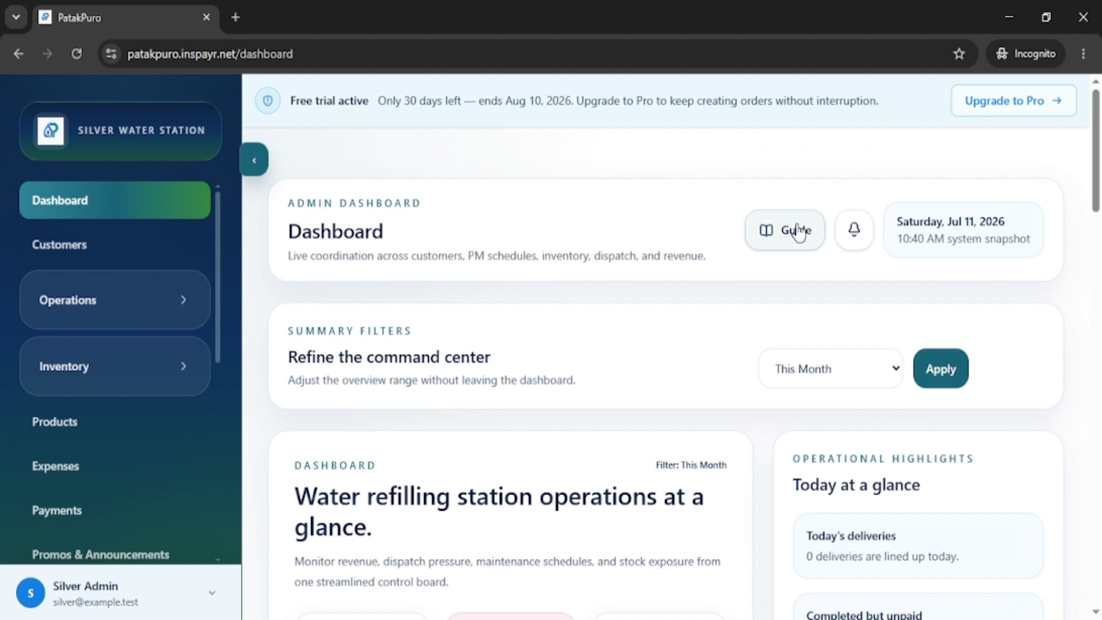
Open the documentation guide and browse the Product Catalog through Creating Orders sections.
click(789, 233)
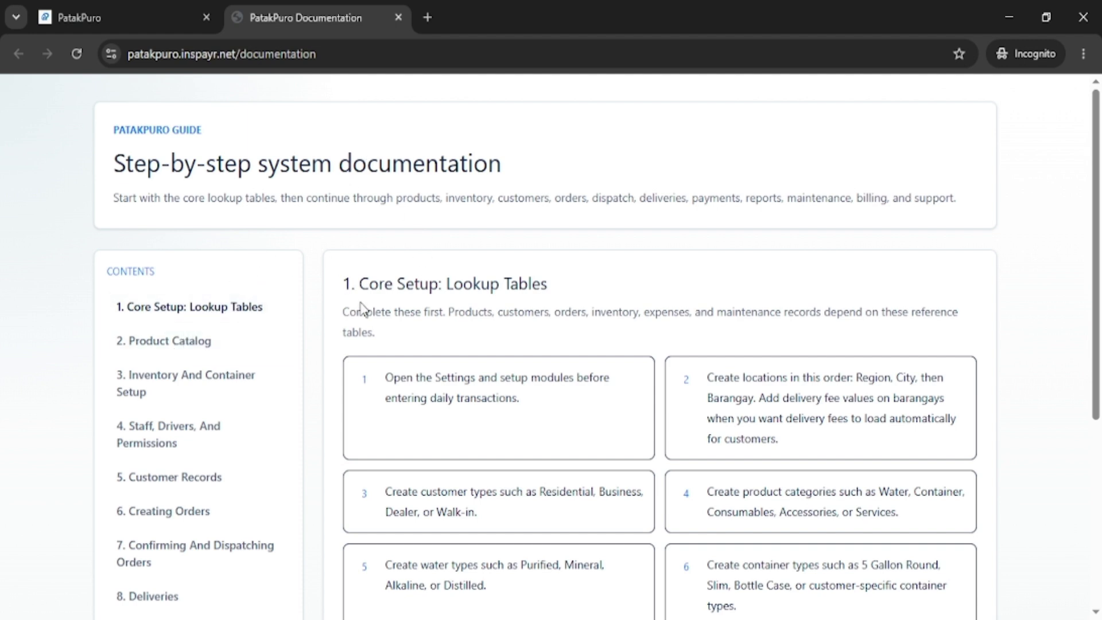
scroll(610, 276, down, 3)
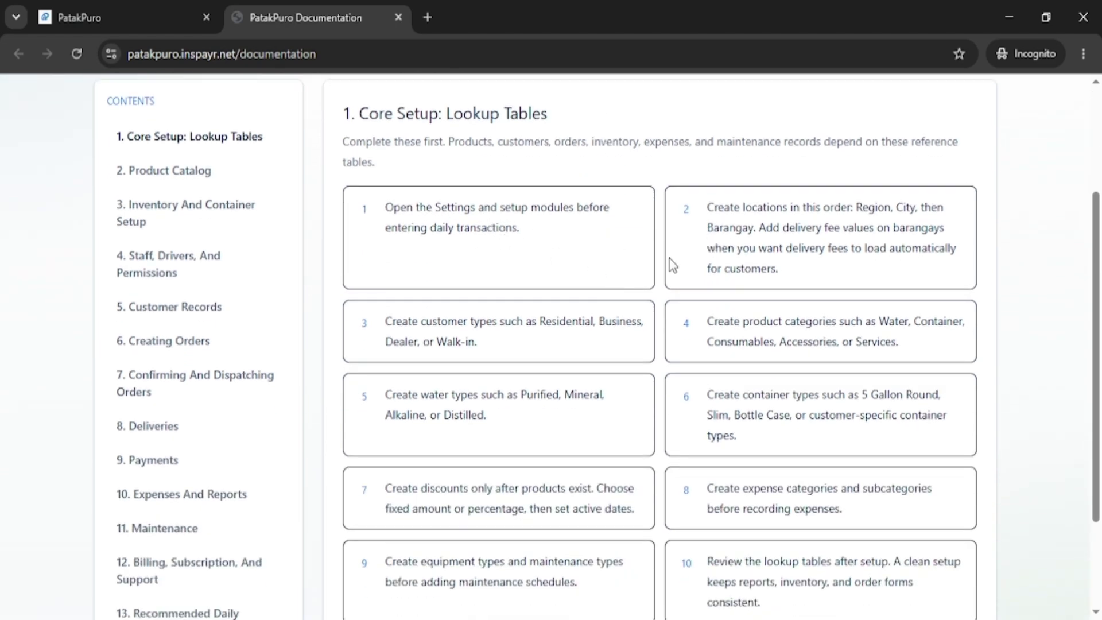
scroll(638, 320, down, 2)
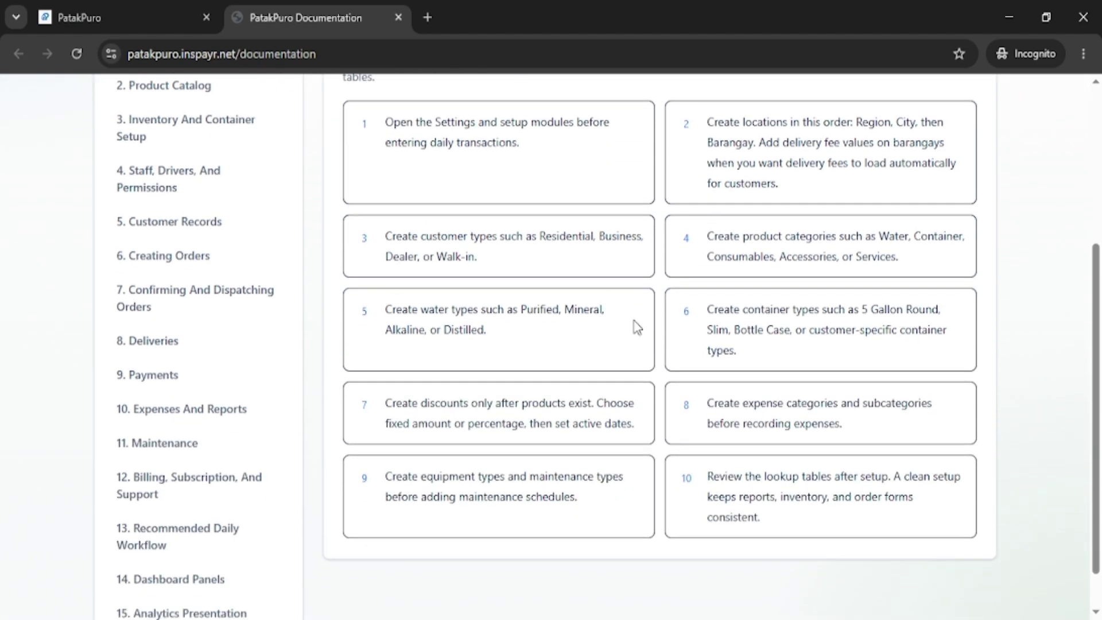
scroll(637, 322, down, 1)
scroll(636, 322, up, 8)
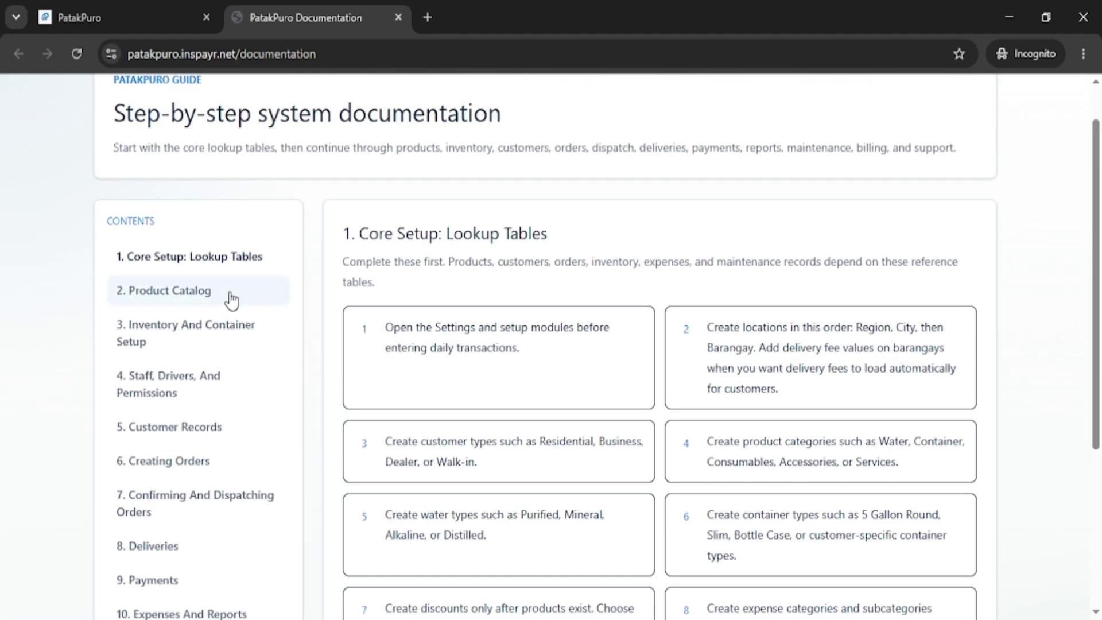
click(191, 295)
scroll(522, 321, down, 1)
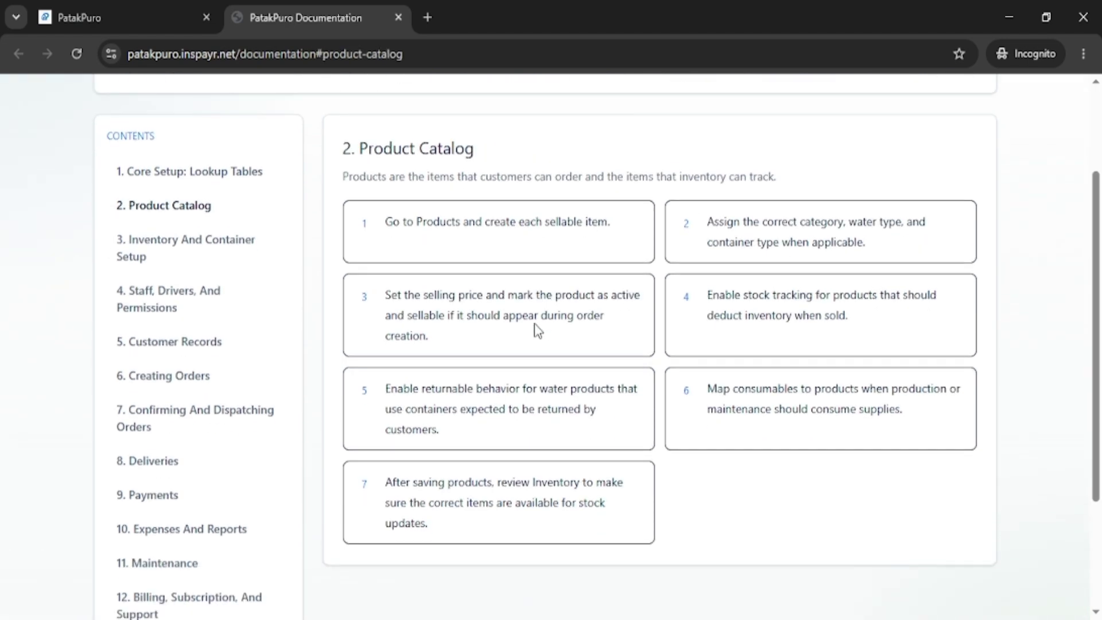
click(207, 253)
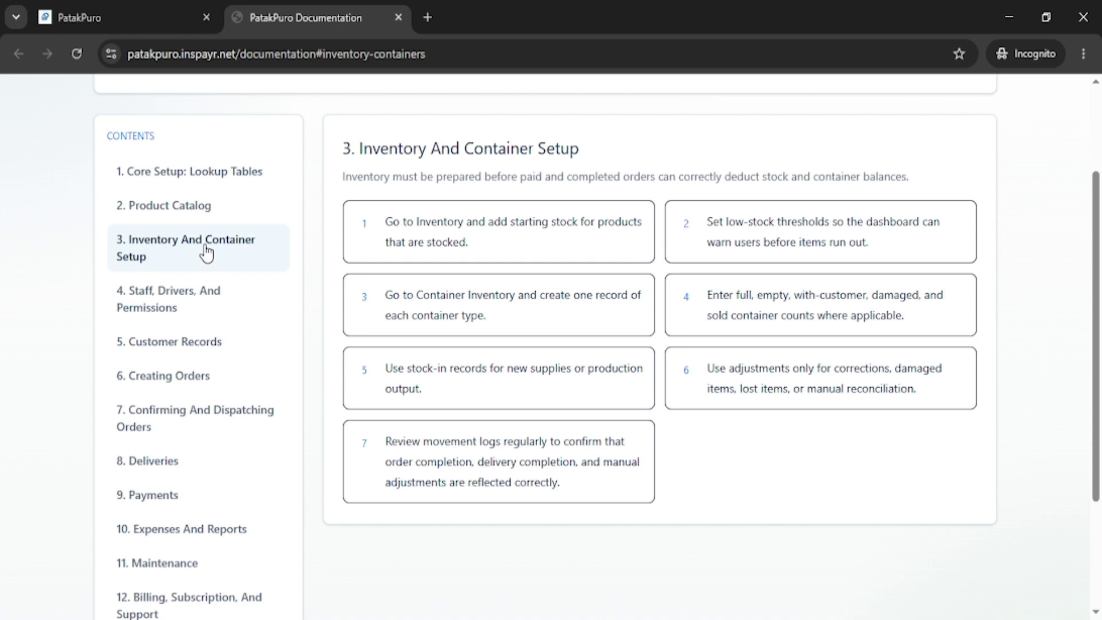
click(185, 304)
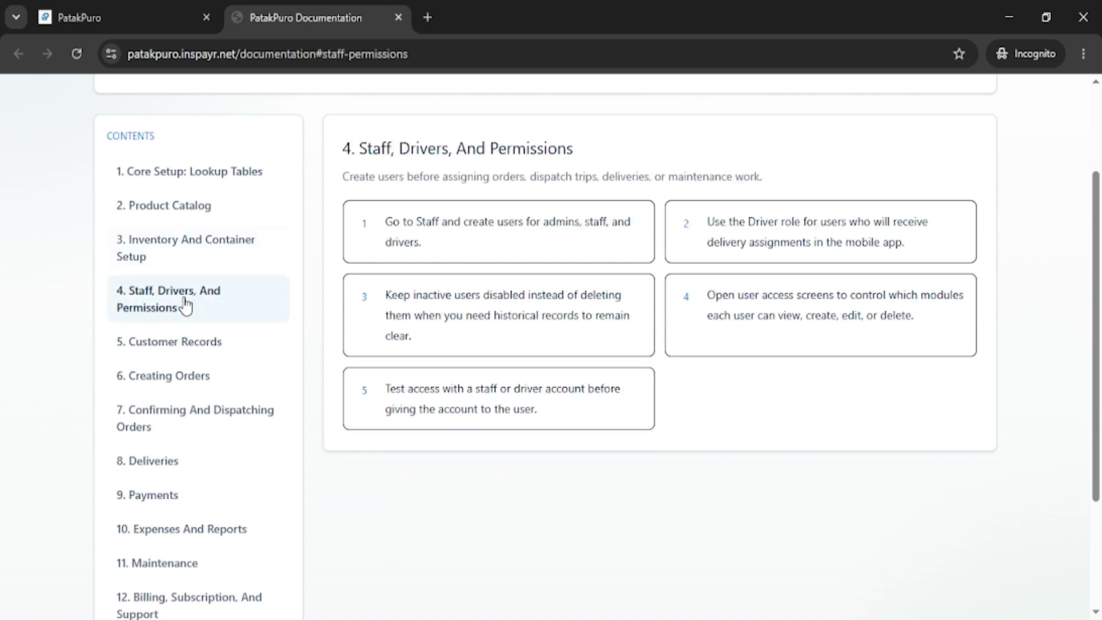
click(182, 349)
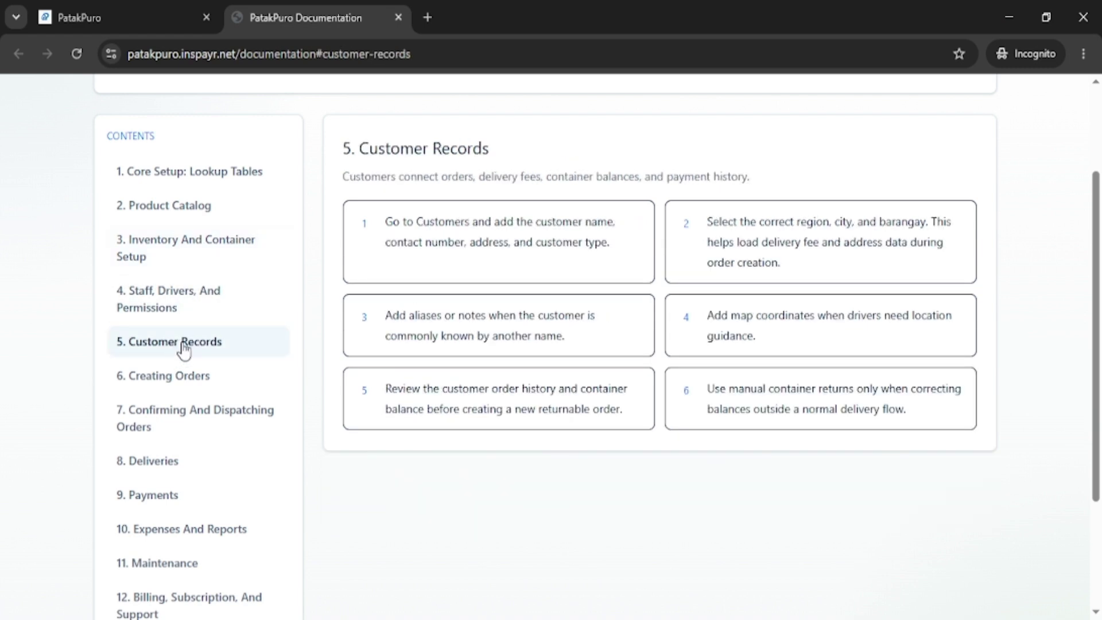
click(143, 387)
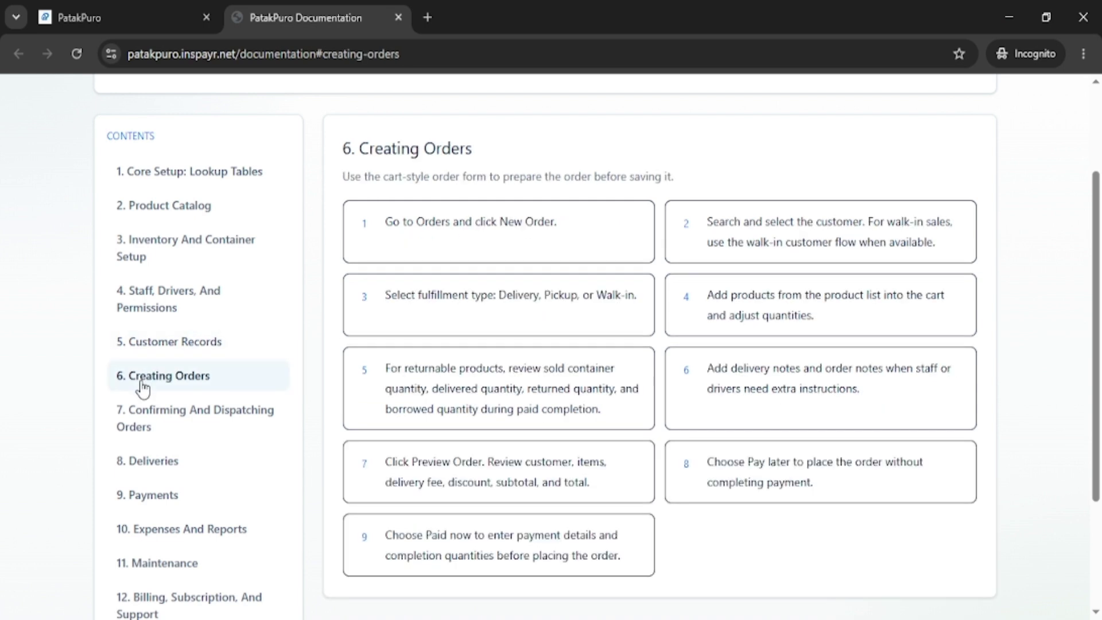
Browse the Dispatching, Deliveries, Payments, Expenses, Maintenance and Billing guide sections.
scroll(154, 326, down, 2)
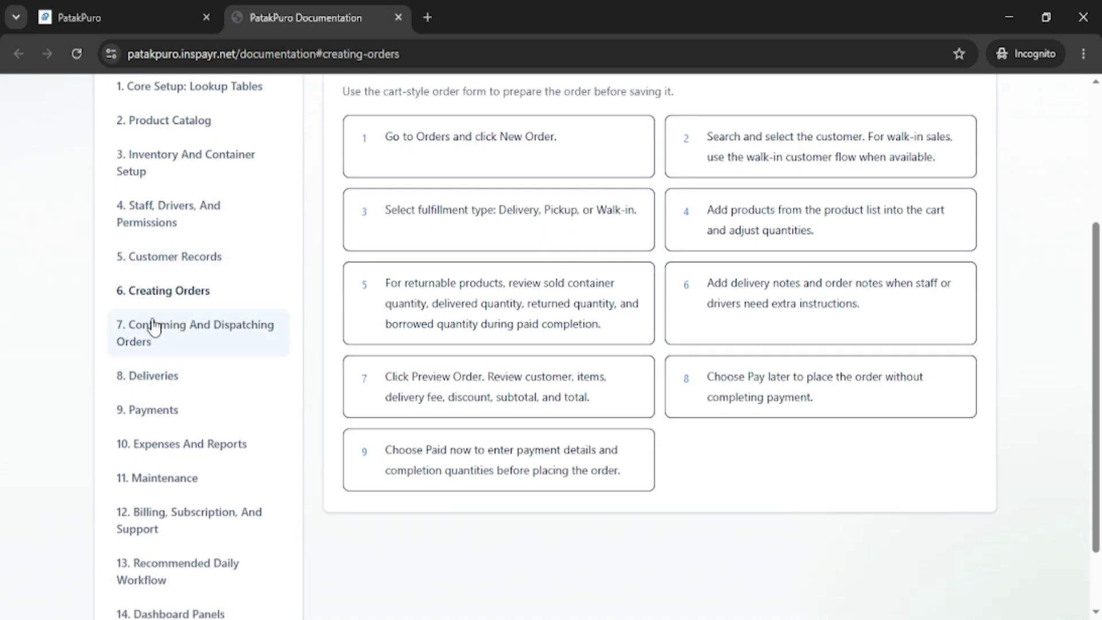
click(154, 326)
scroll(426, 276, up, 2)
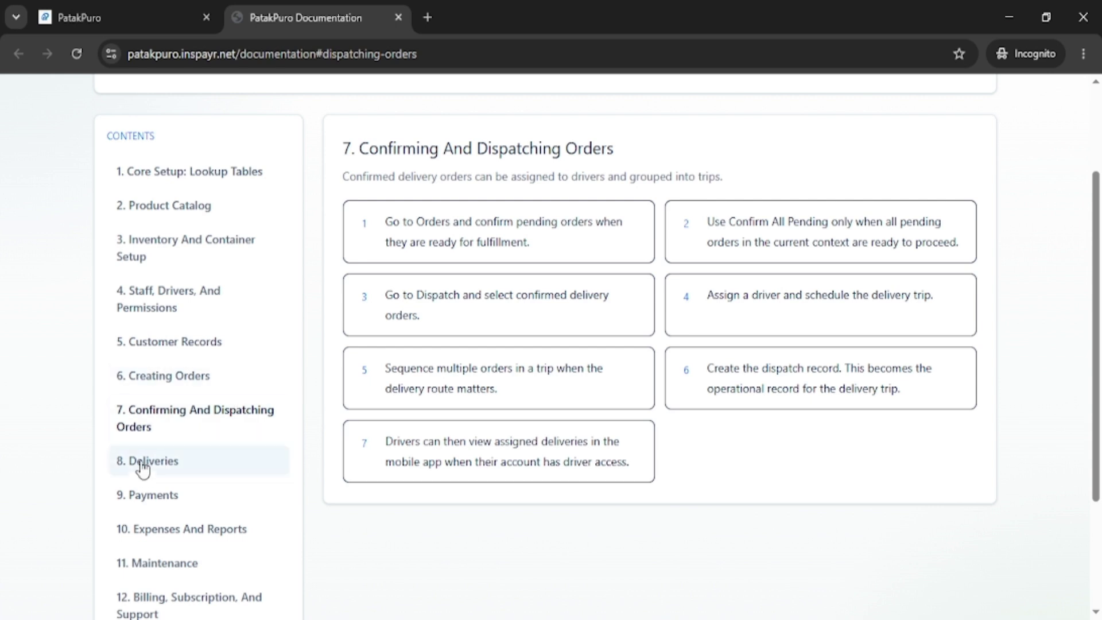
click(144, 466)
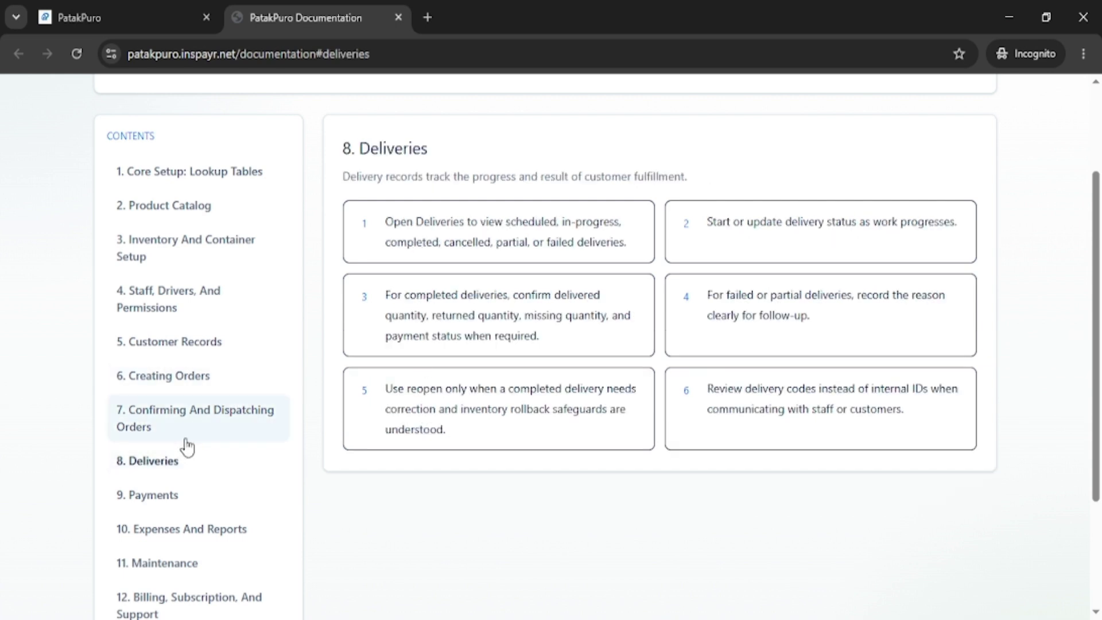
click(153, 505)
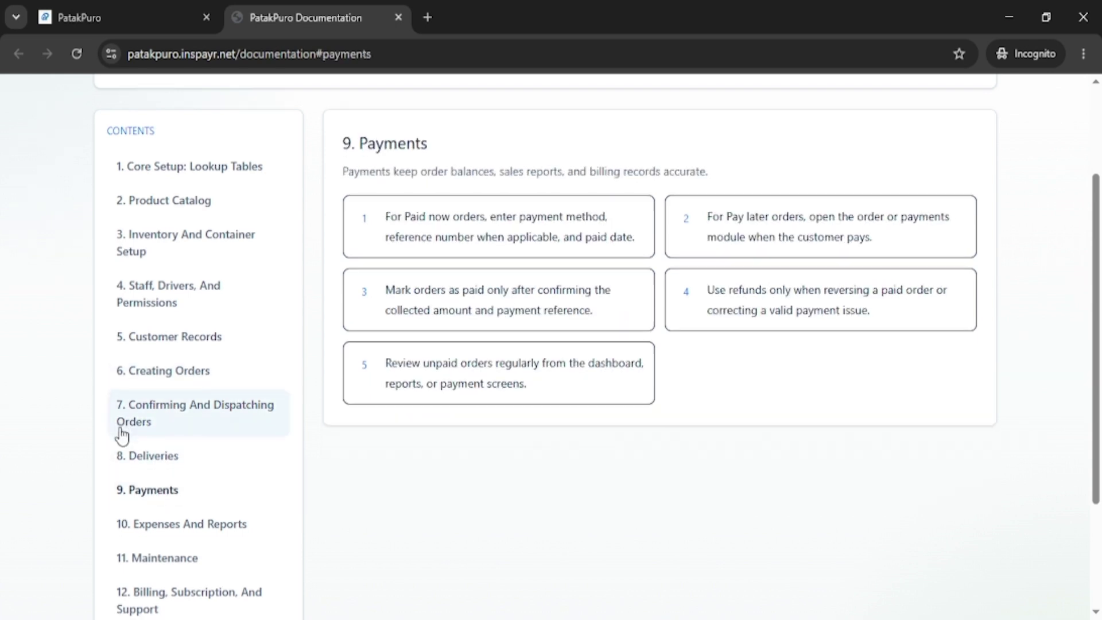
scroll(172, 454, down, 2)
click(192, 451)
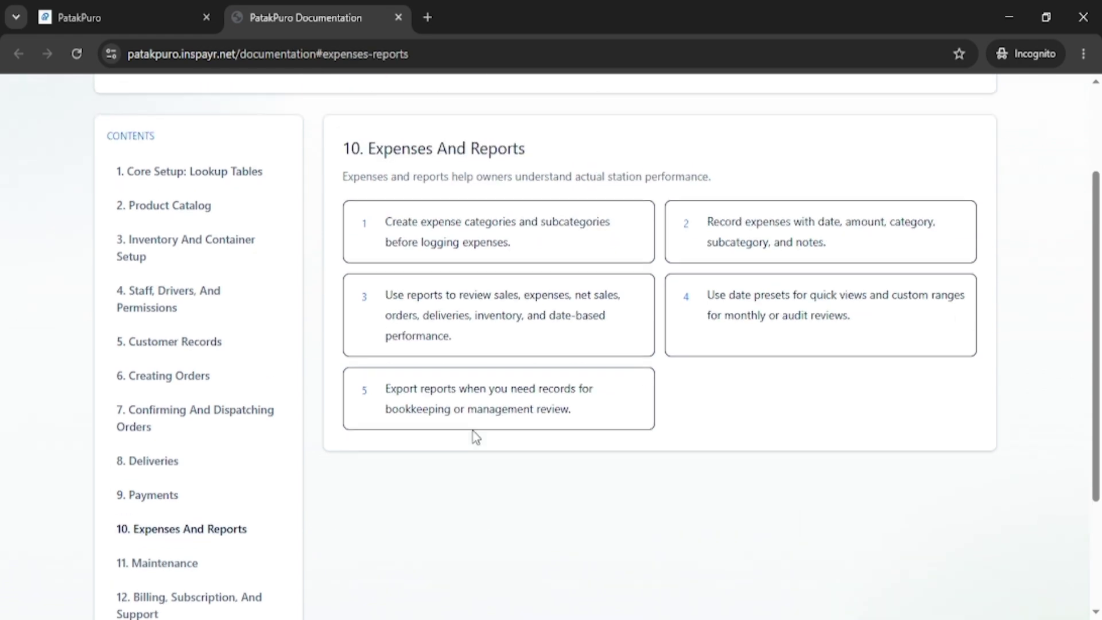
scroll(476, 438, down, 3)
click(153, 391)
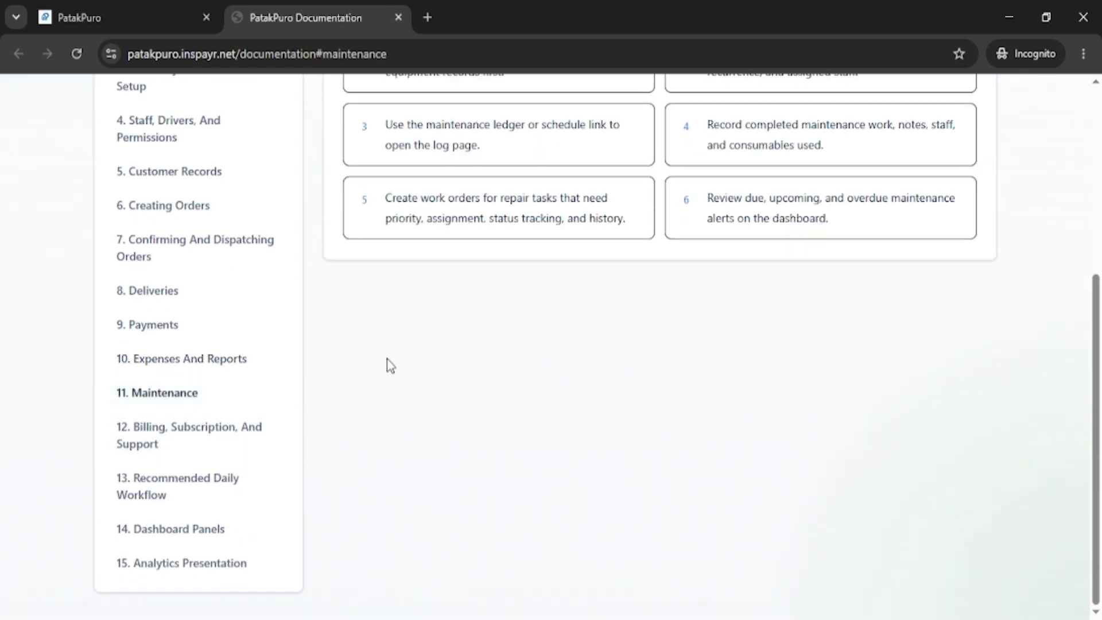
scroll(390, 366, up, 3)
scroll(392, 360, down, 3)
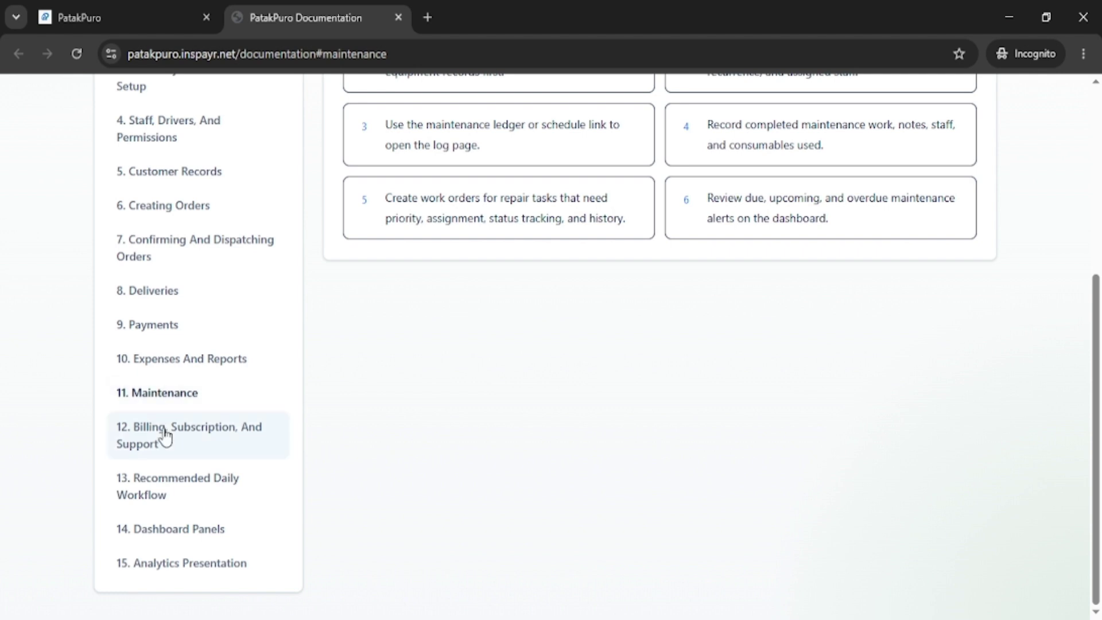
click(234, 433)
Read the Recommended Daily Workflow and Dashboard Panels sections of the guide.
scroll(411, 379, up, 3)
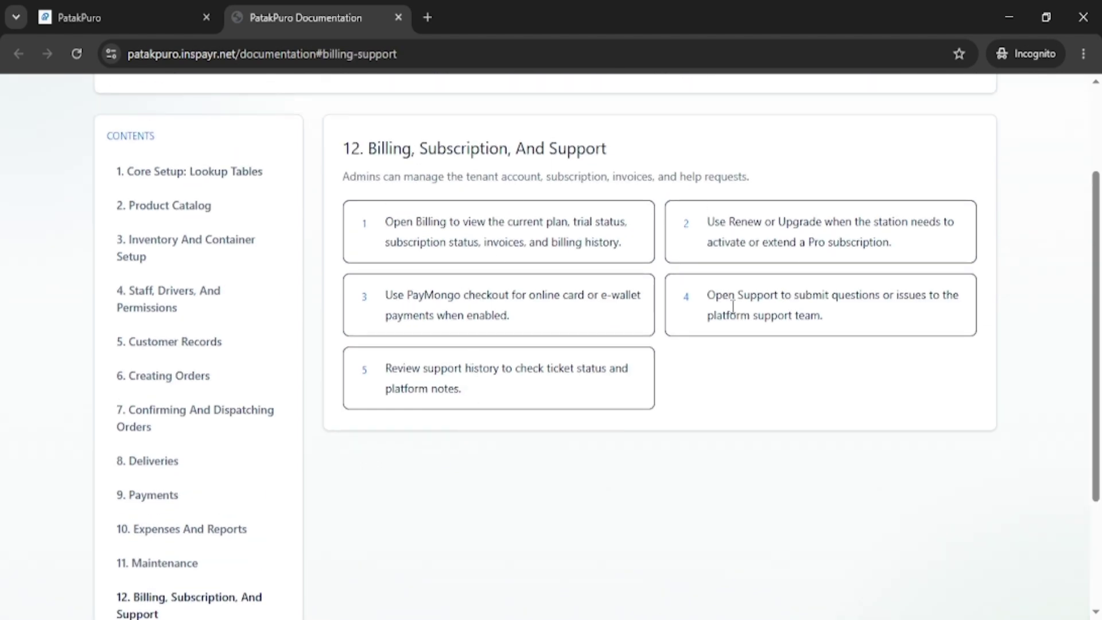
scroll(202, 455, down, 3)
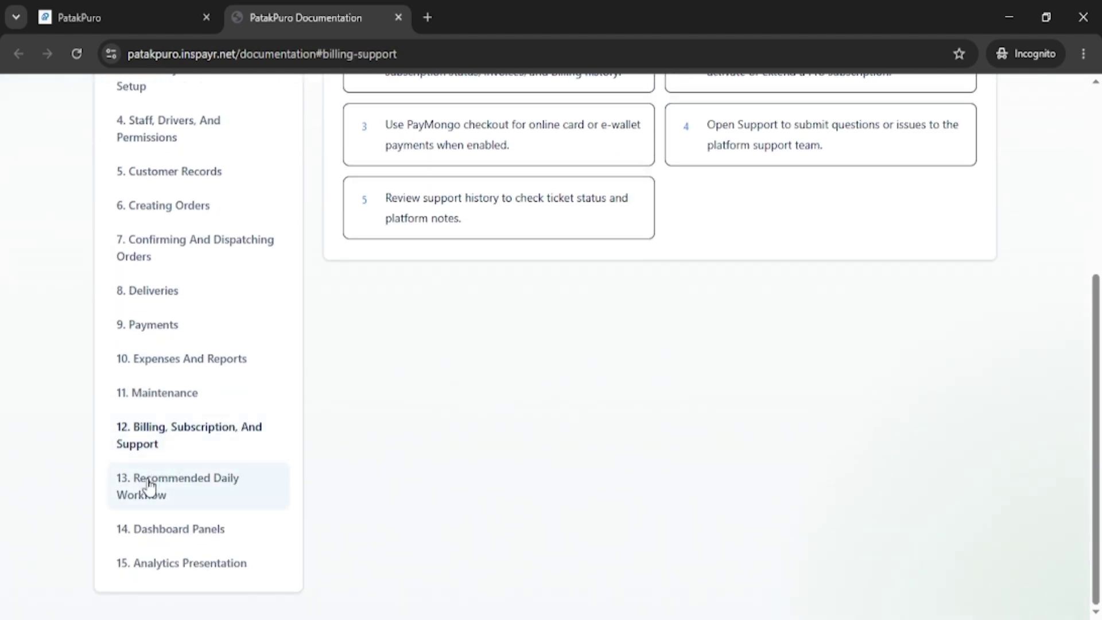
click(149, 485)
scroll(455, 374, up, 3)
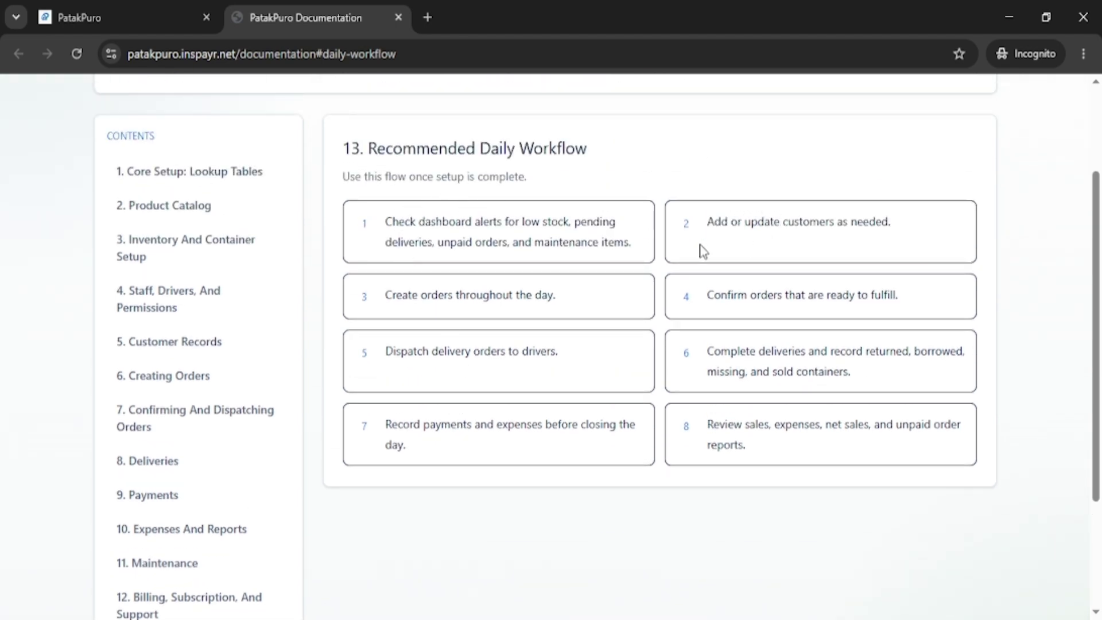
scroll(518, 446, down, 2)
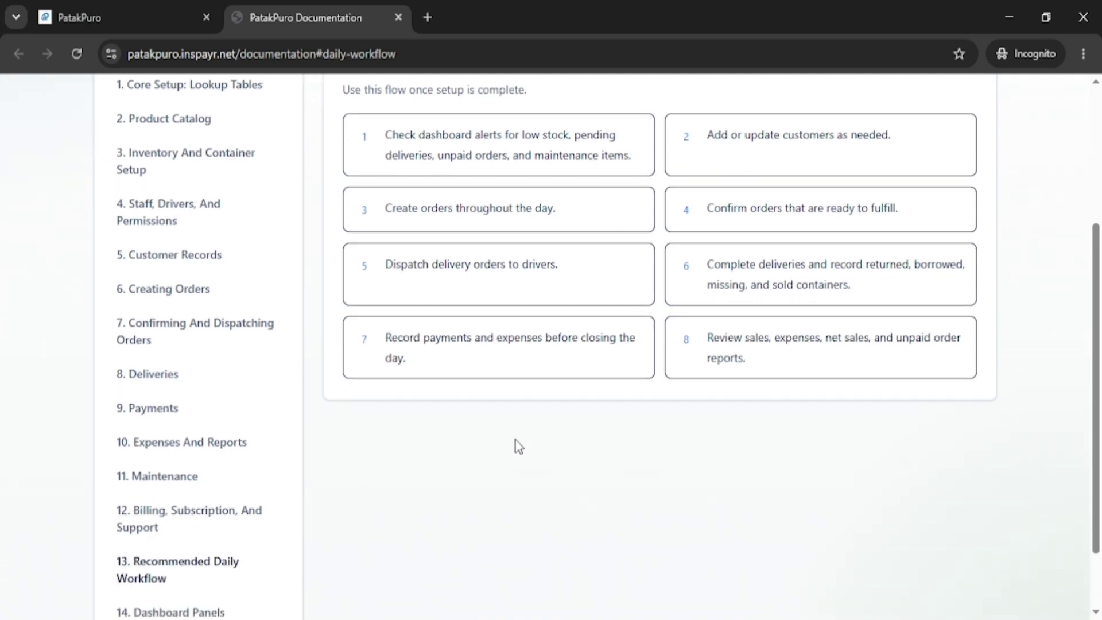
scroll(519, 446, down, 2)
click(172, 531)
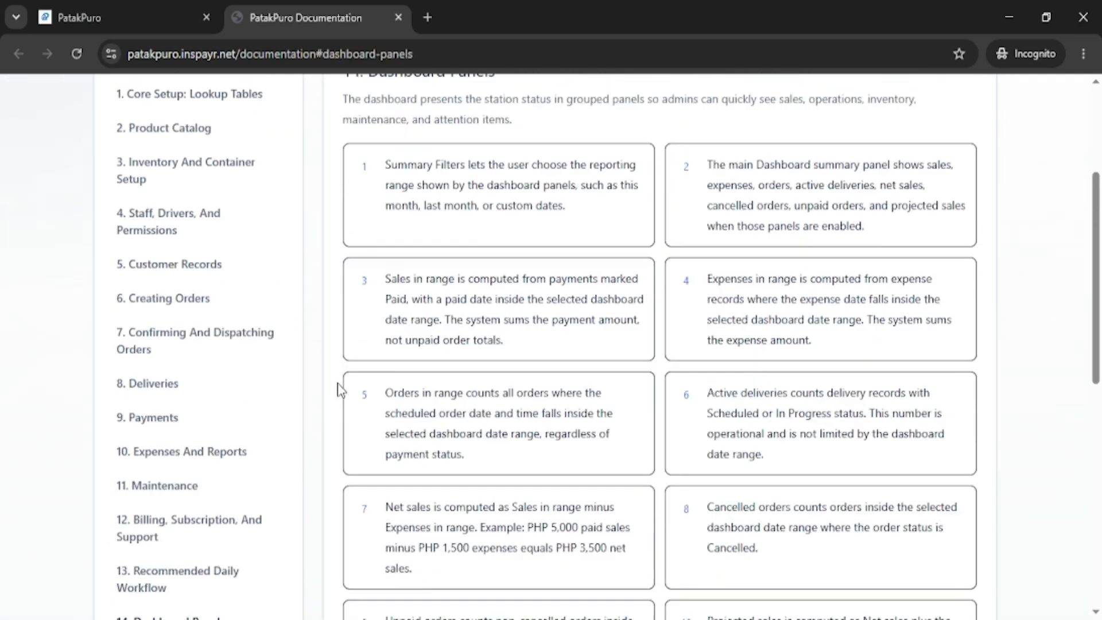
scroll(339, 390, up, 3)
scroll(362, 345, down, 7)
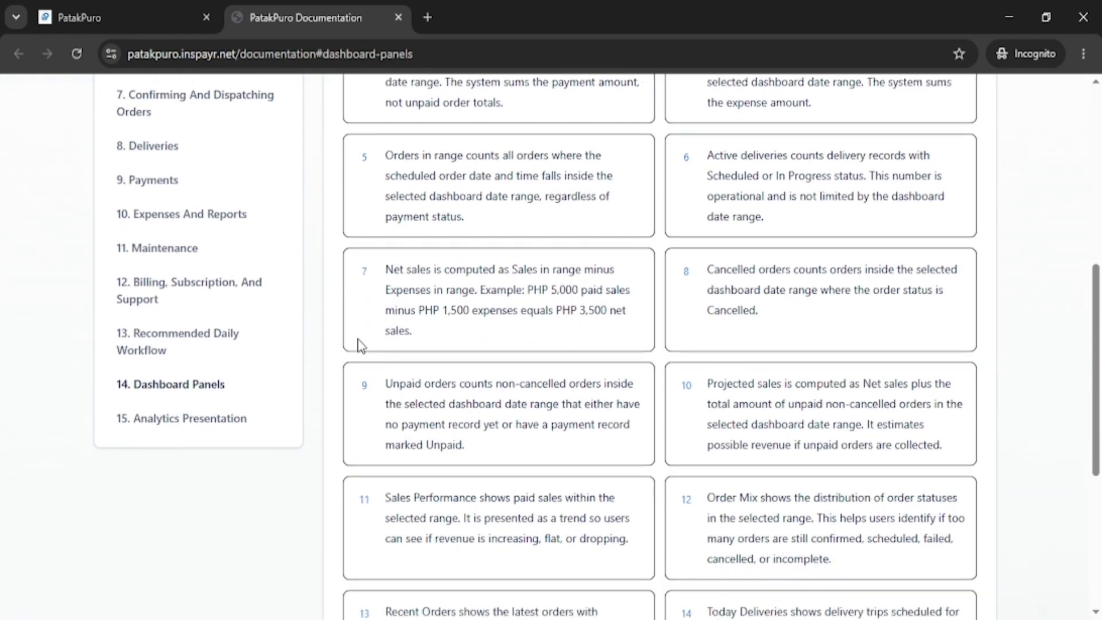
scroll(361, 344, down, 6)
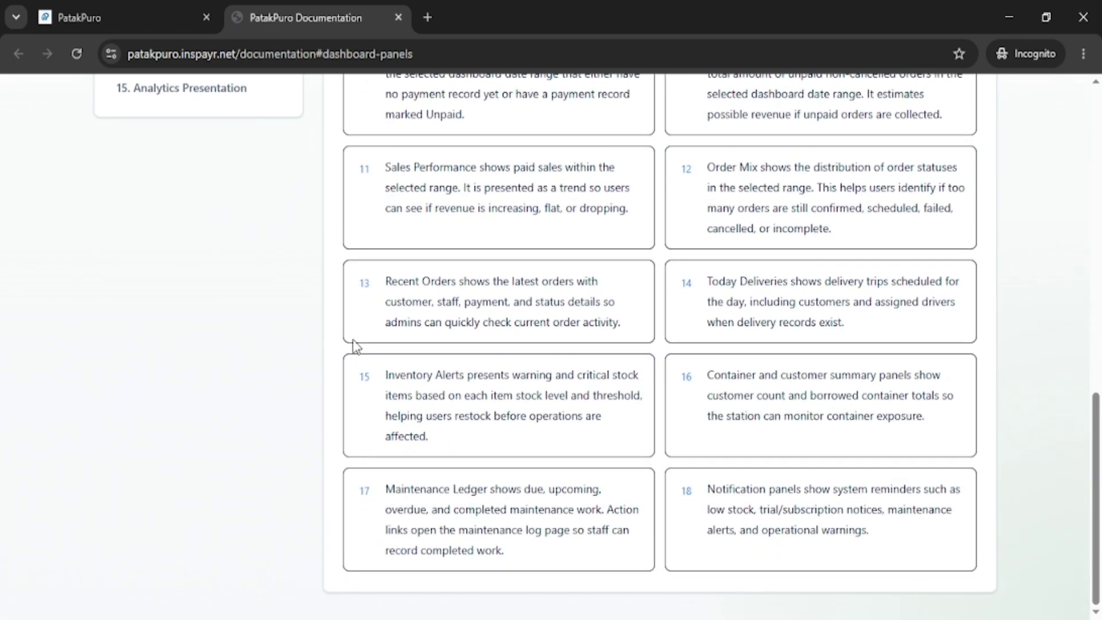
scroll(353, 344, up, 4)
Read the Analytics Presentation section, then go back to the SILVER WATER STATION dashboard.
click(133, 348)
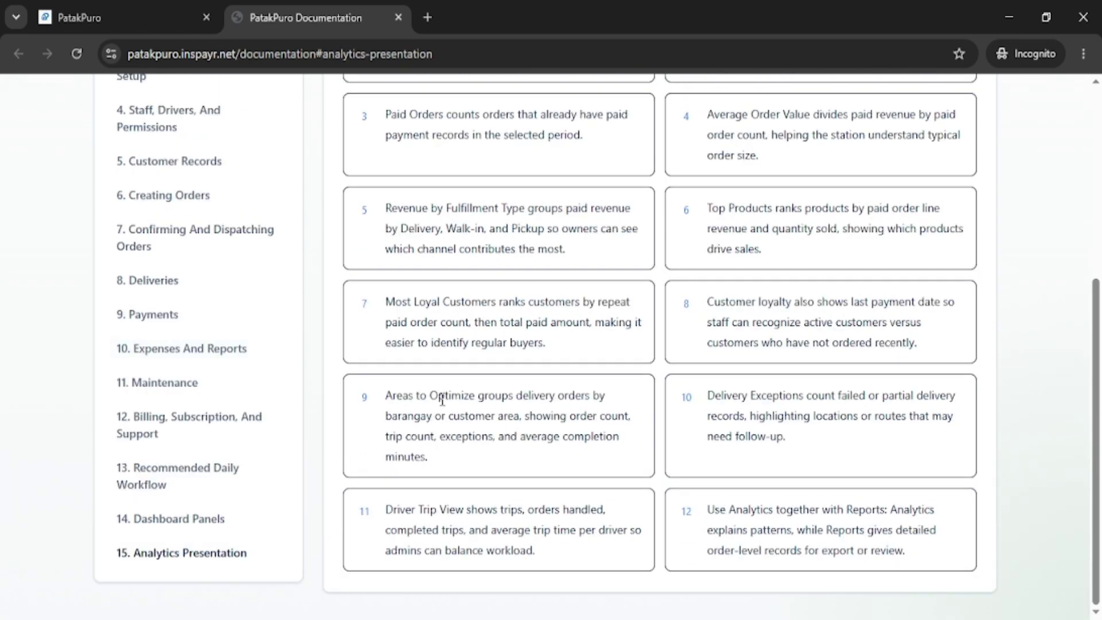
scroll(442, 401, up, 4)
scroll(442, 400, down, 3)
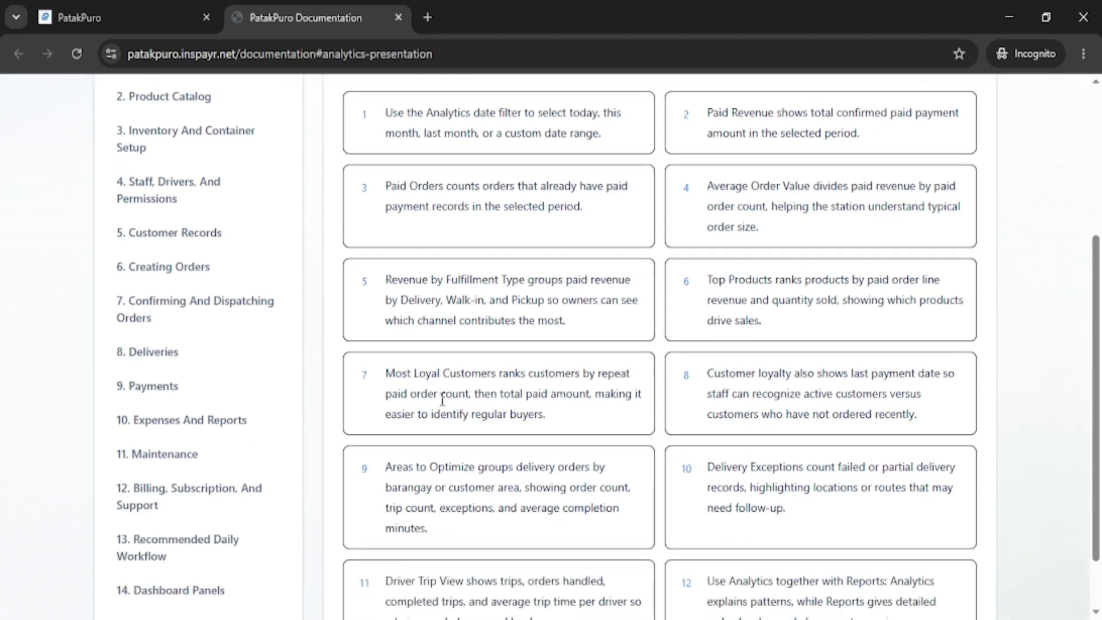
scroll(442, 400, down, 2)
scroll(442, 400, up, 5)
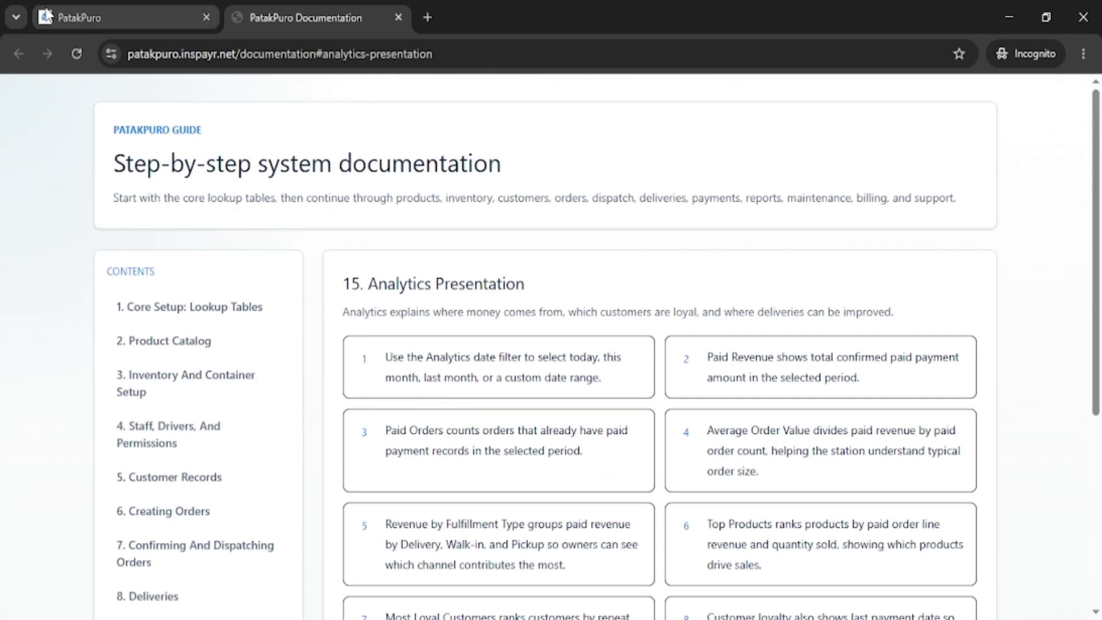
click(88, 18)
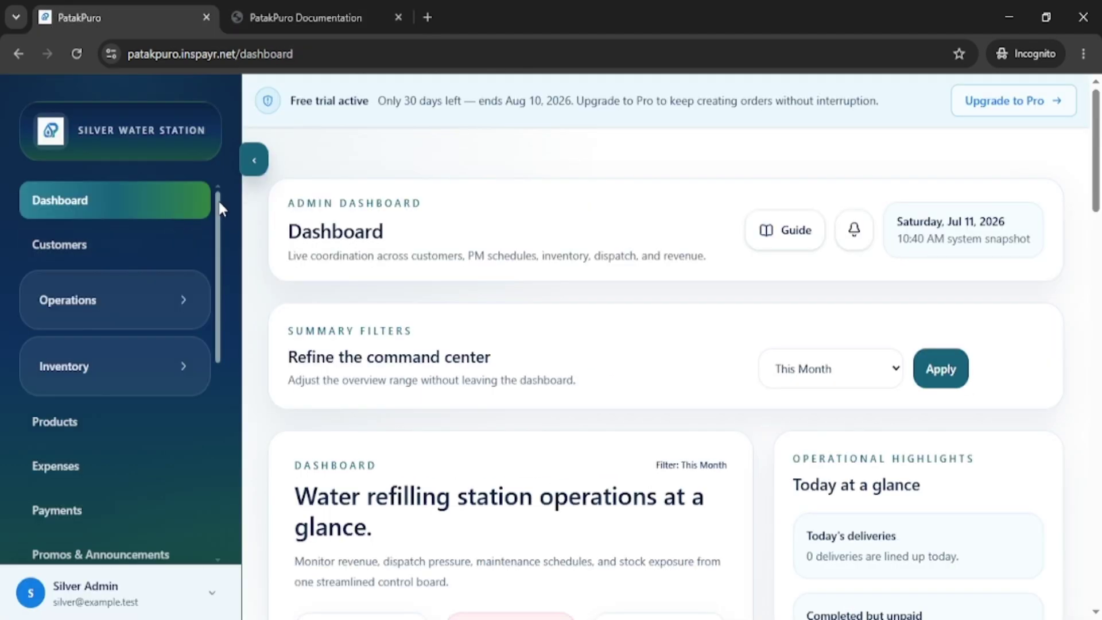
Open Settings > Water Types and review the Alkaline, Distilled, Mineral and Purified entries.
drag(216, 218, 221, 347)
click(181, 359)
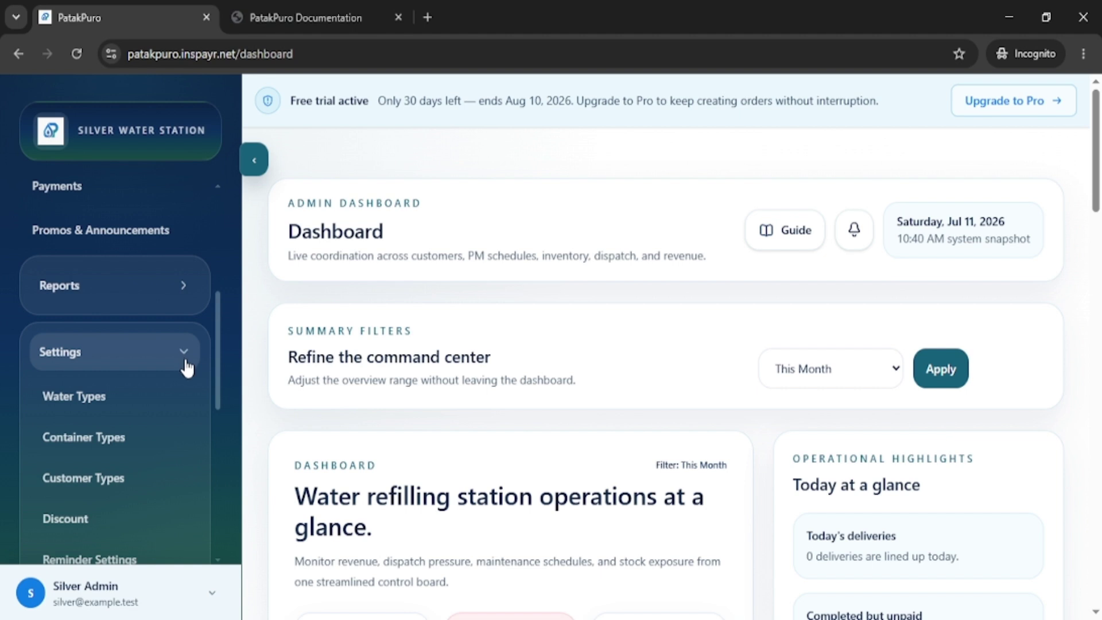
click(95, 398)
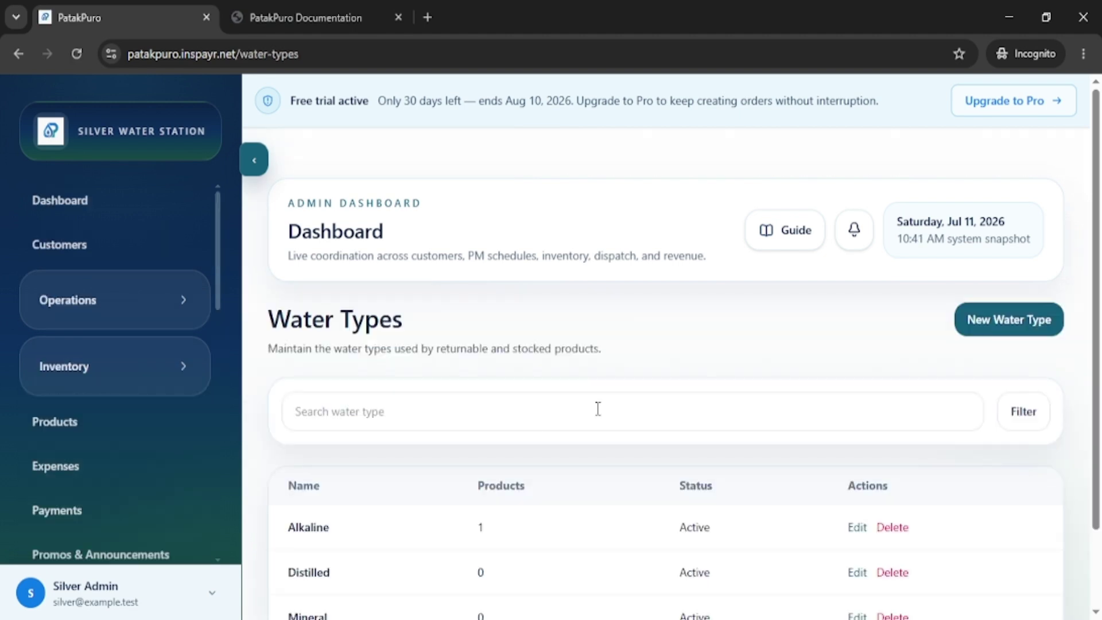
scroll(664, 320, down, 2)
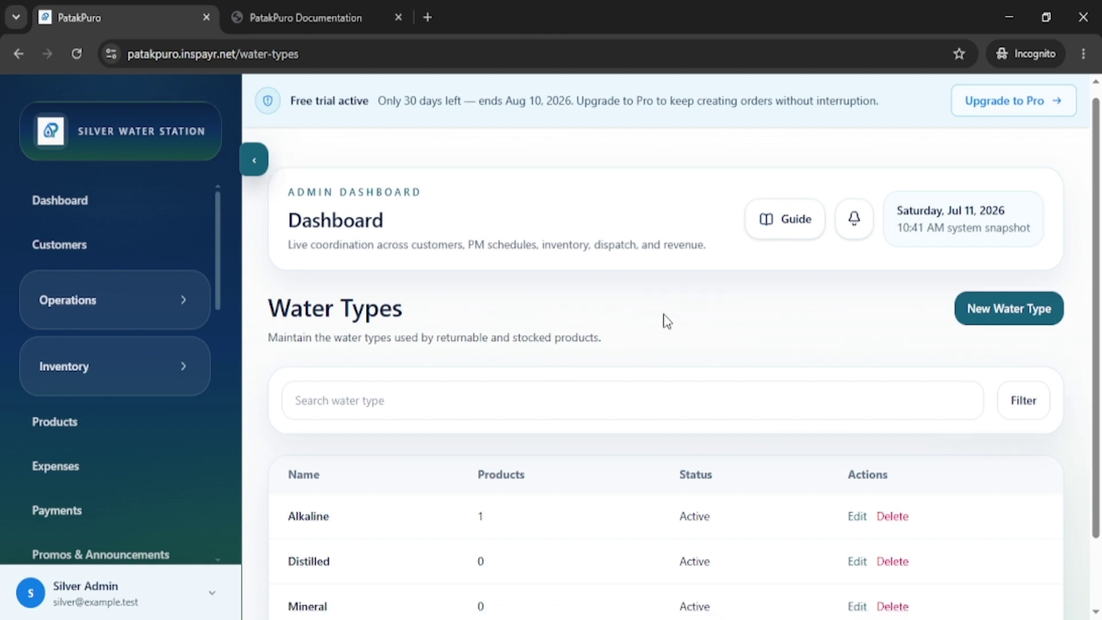
scroll(665, 314, down, 1)
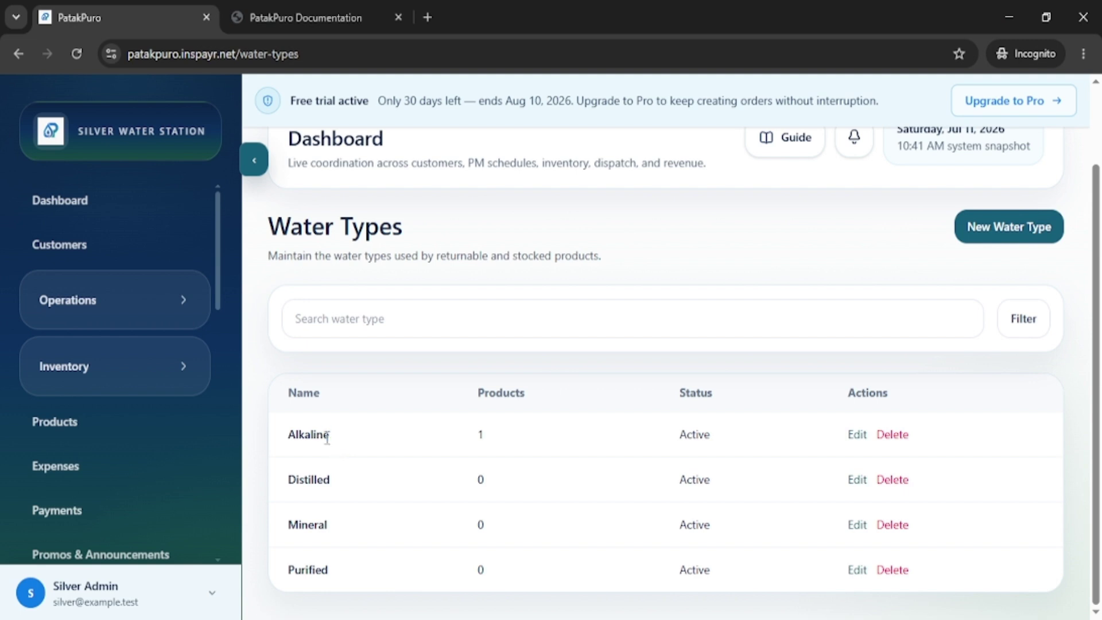
drag(329, 436, 287, 444)
click(336, 458)
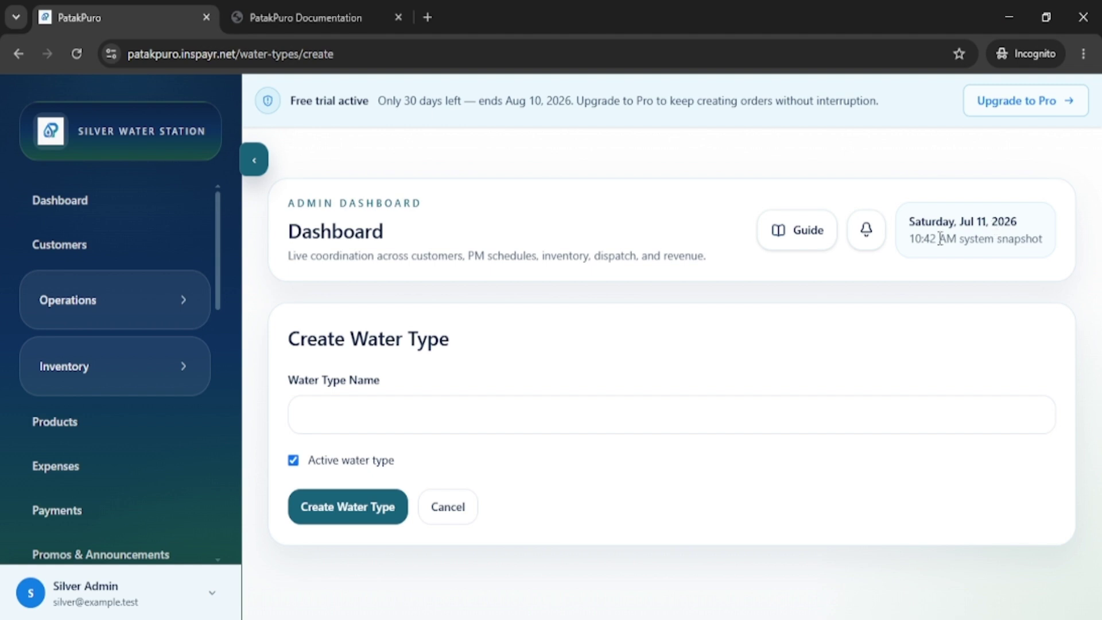
Start a New Water Type form and cancel it without adding anything.
click(492, 415)
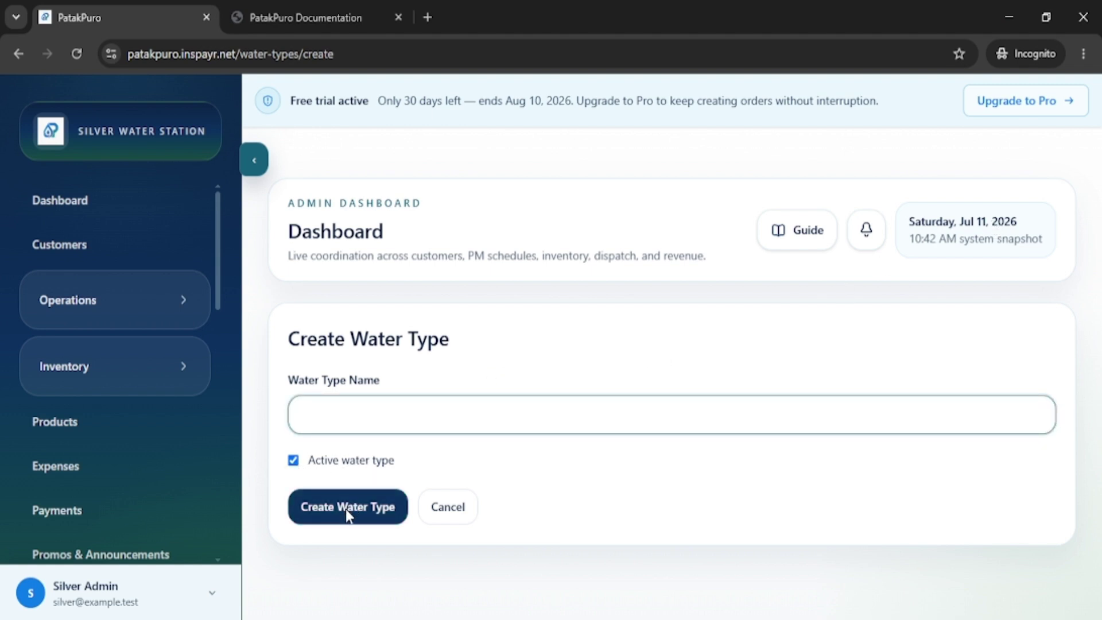
click(447, 513)
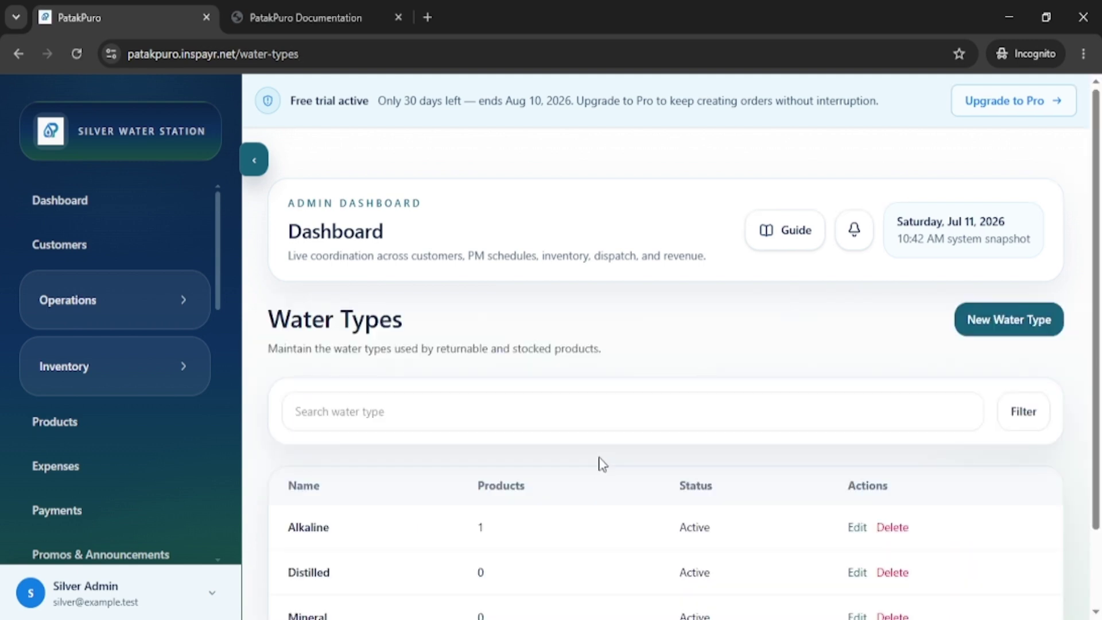
scroll(611, 423, down, 2)
scroll(202, 396, down, 5)
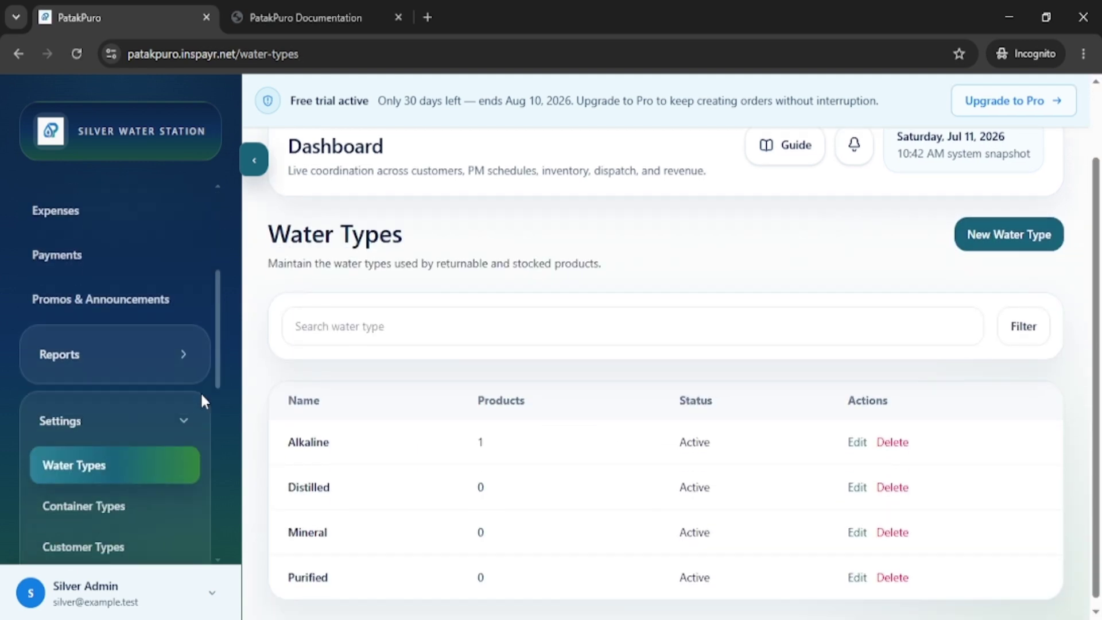
scroll(189, 425, down, 3)
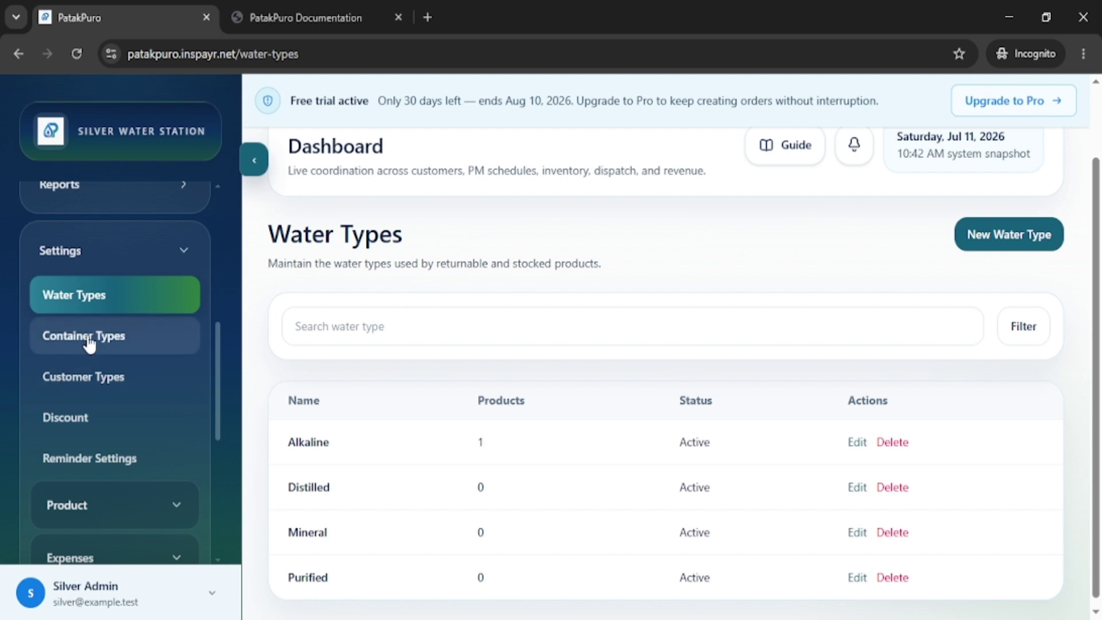
Open Container Types and review the Round Gallon and Slim Gallon entries.
click(91, 341)
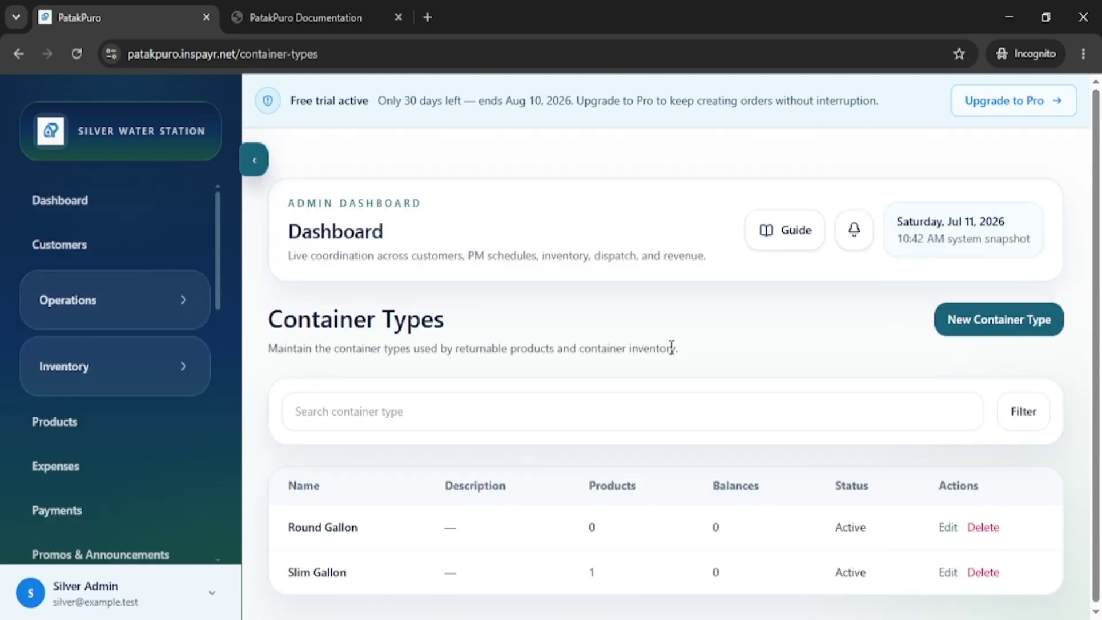
drag(364, 531, 287, 543)
click(369, 581)
drag(359, 583, 278, 570)
click(714, 423)
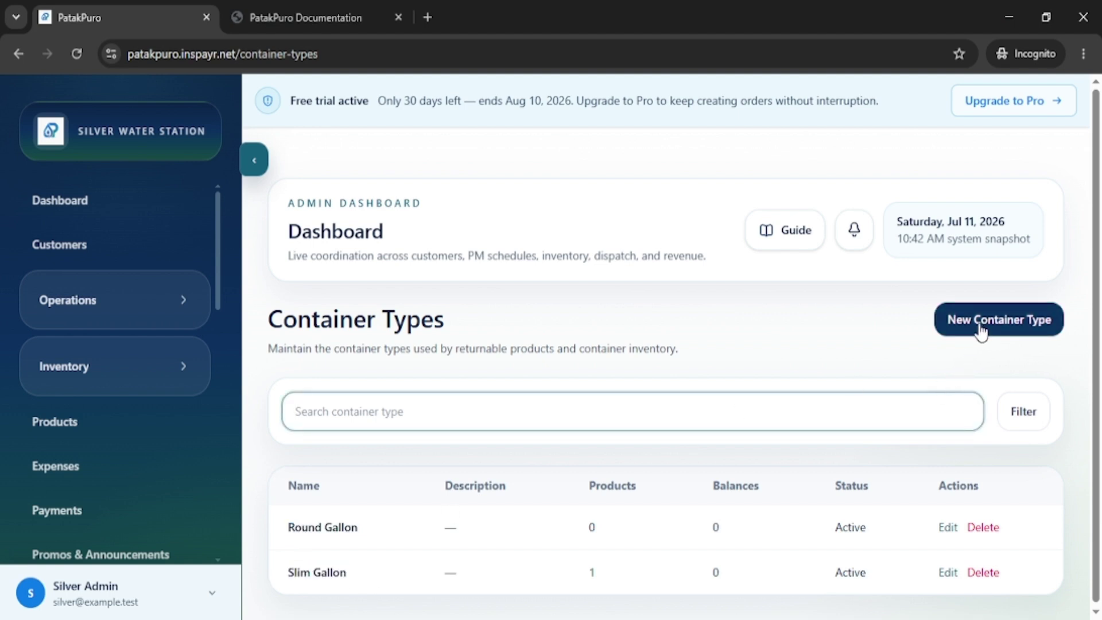
Start a New Container Type form, then cancel it without saving.
click(982, 330)
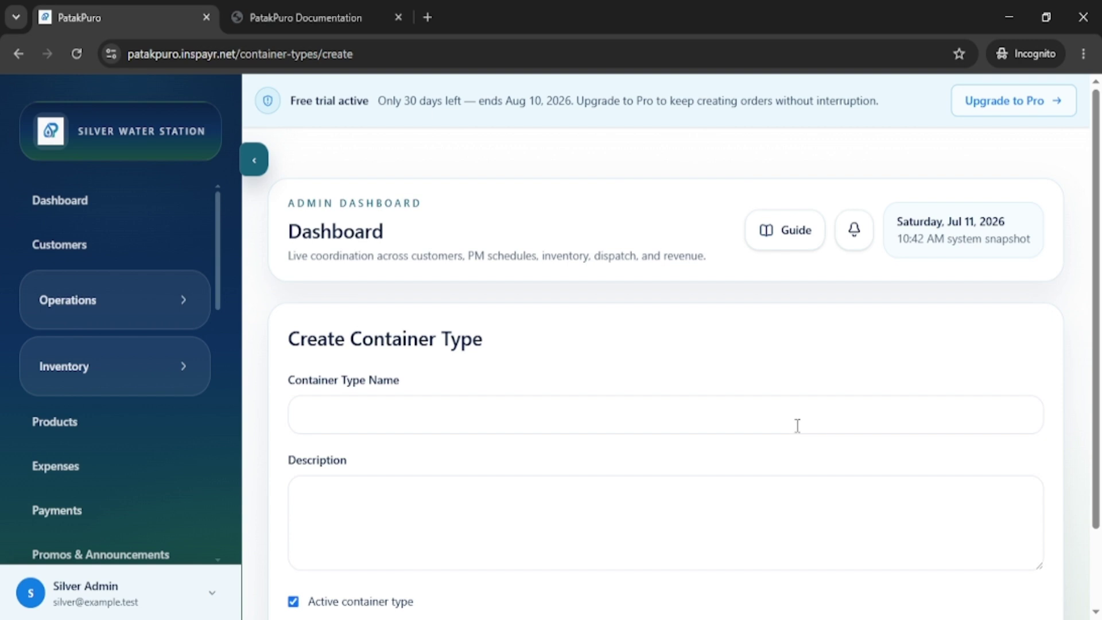
scroll(797, 426, down, 2)
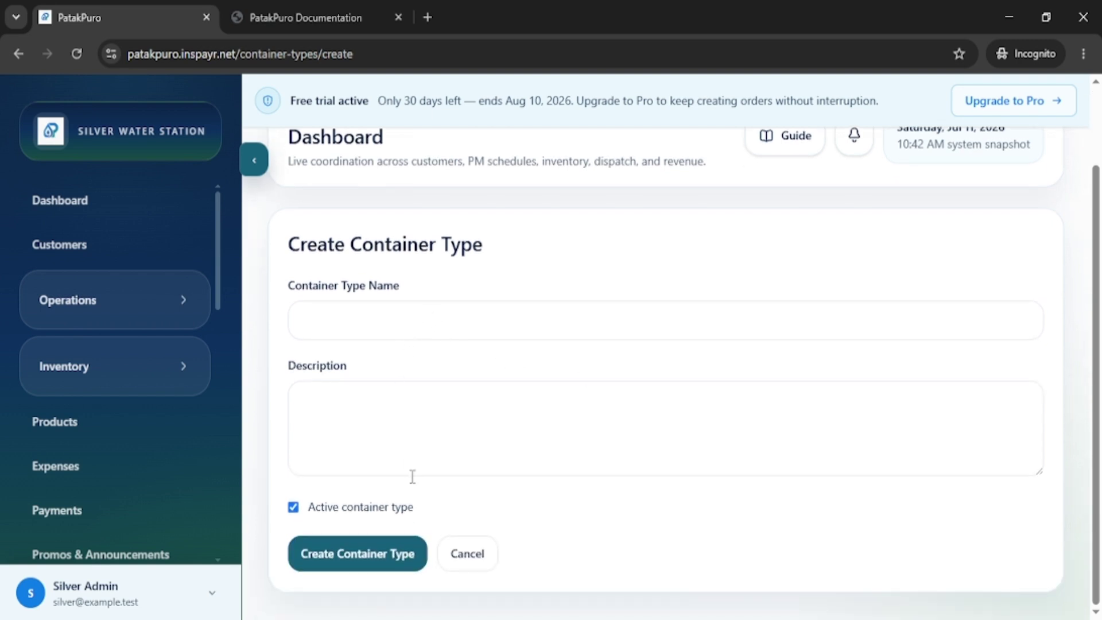
click(474, 556)
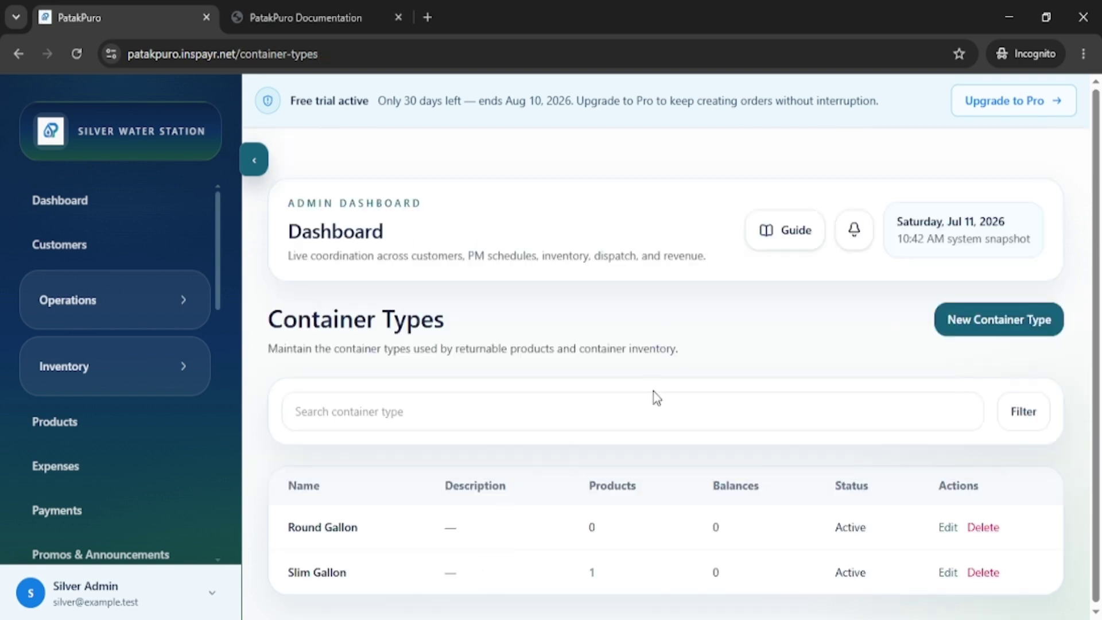
scroll(661, 390, down, 1)
scroll(207, 325, down, 6)
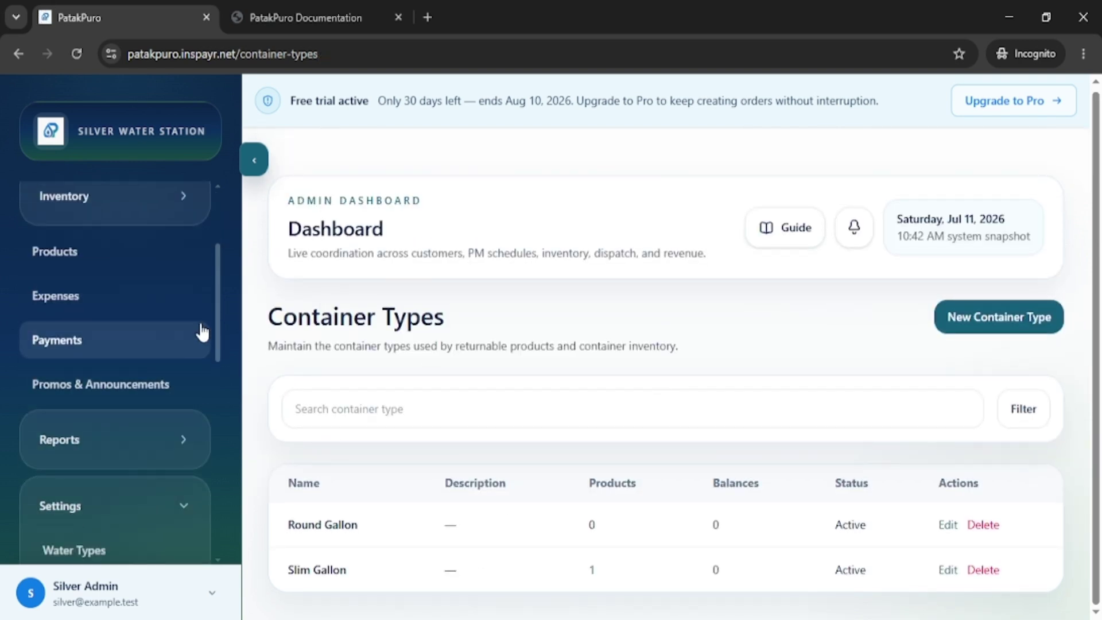
scroll(211, 360, down, 2)
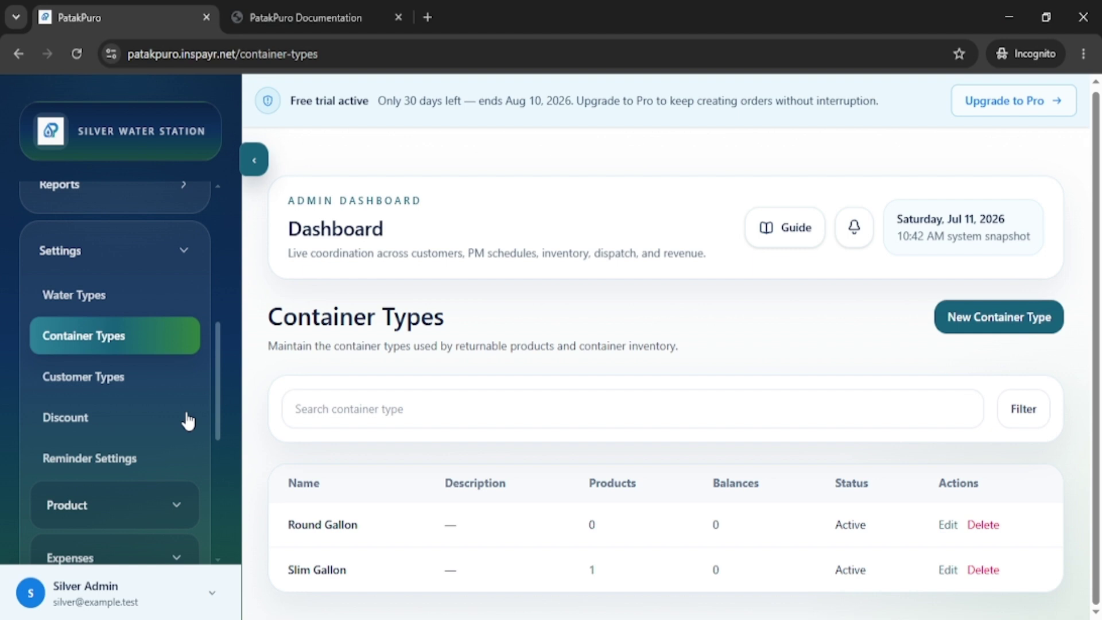
Open Customer Types and review the Delivery Service, Reseller and Walk-In entries.
click(104, 377)
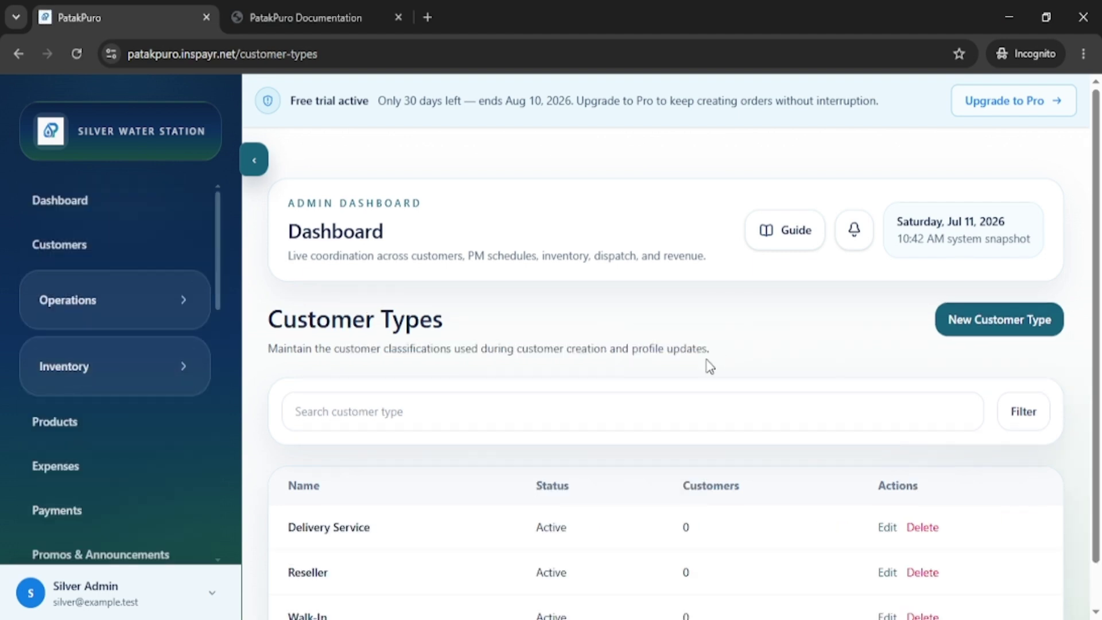
scroll(710, 367, down, 1)
drag(376, 487, 292, 489)
click(416, 495)
drag(340, 538, 309, 526)
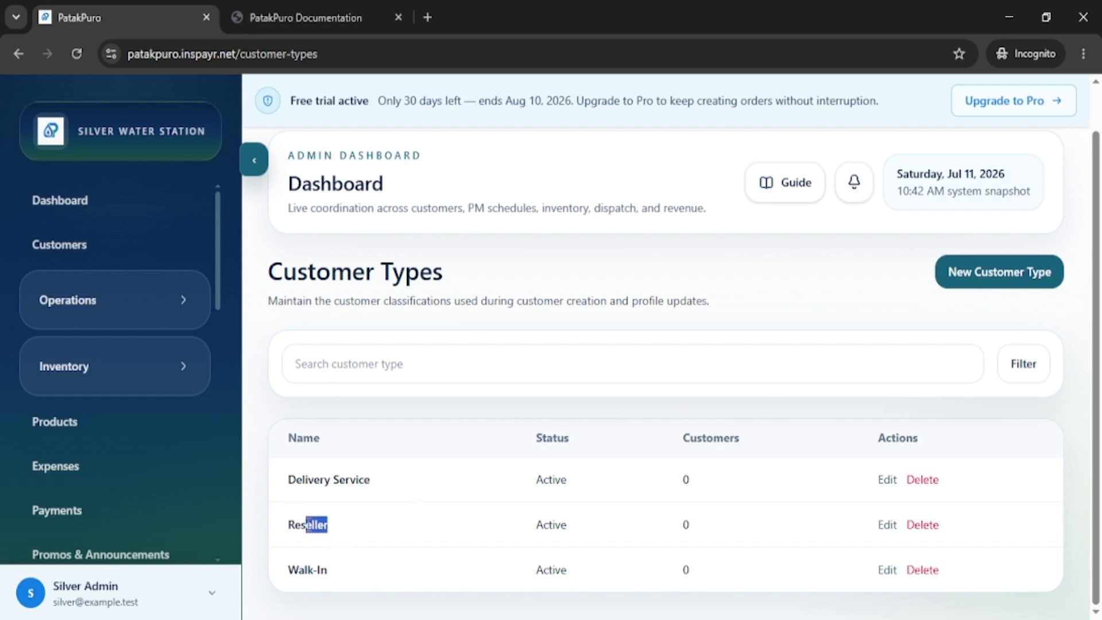
click(418, 563)
drag(325, 571, 292, 569)
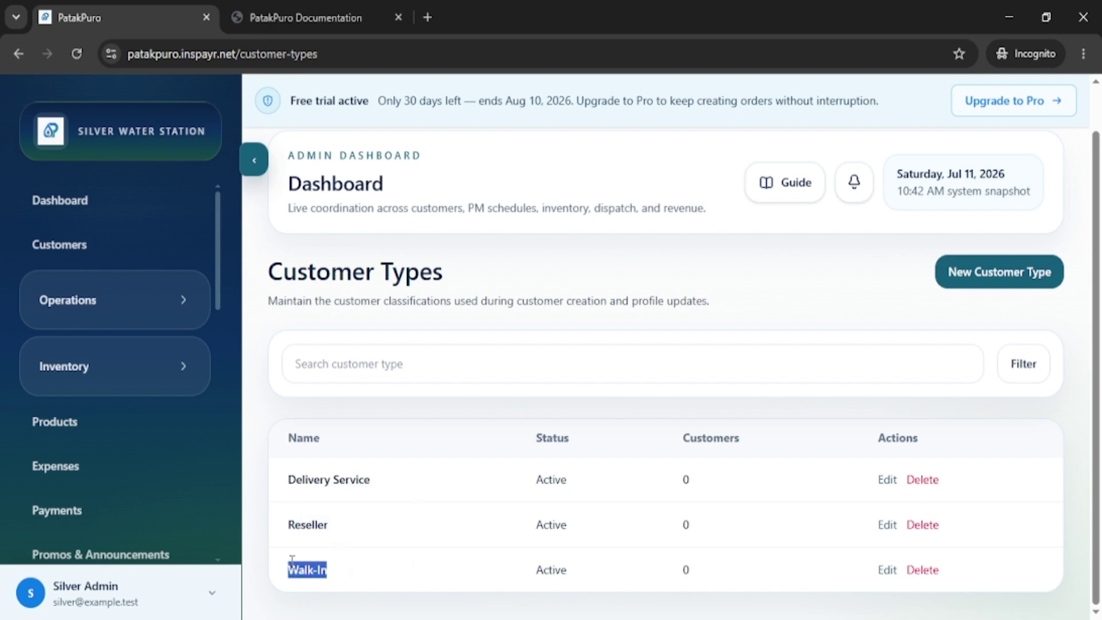
click(445, 498)
scroll(197, 409, down, 7)
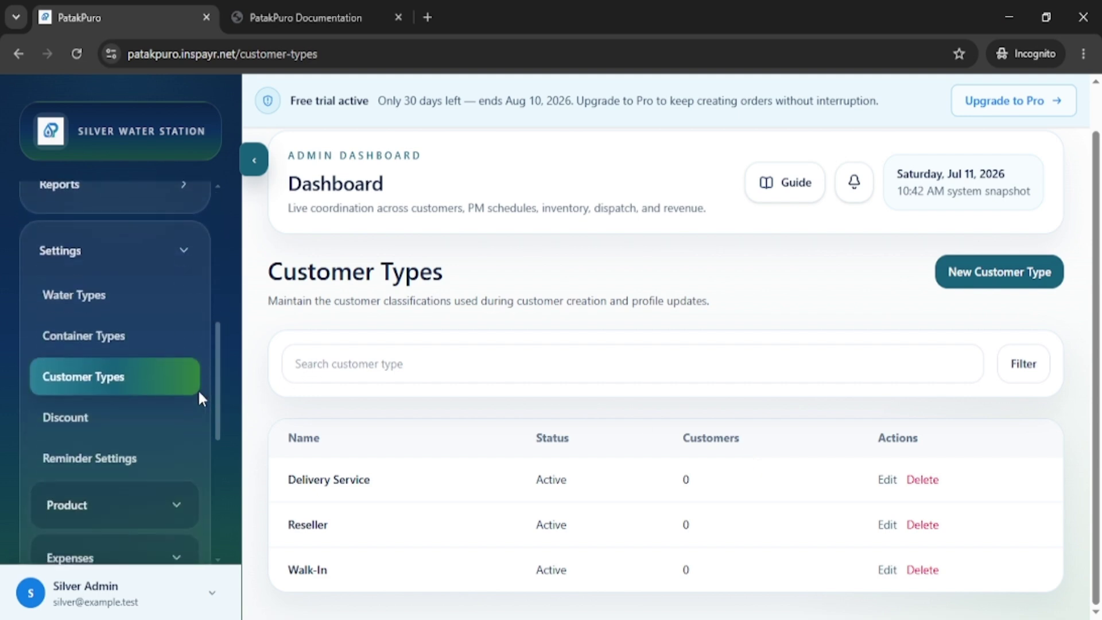
scroll(217, 445, down, 1)
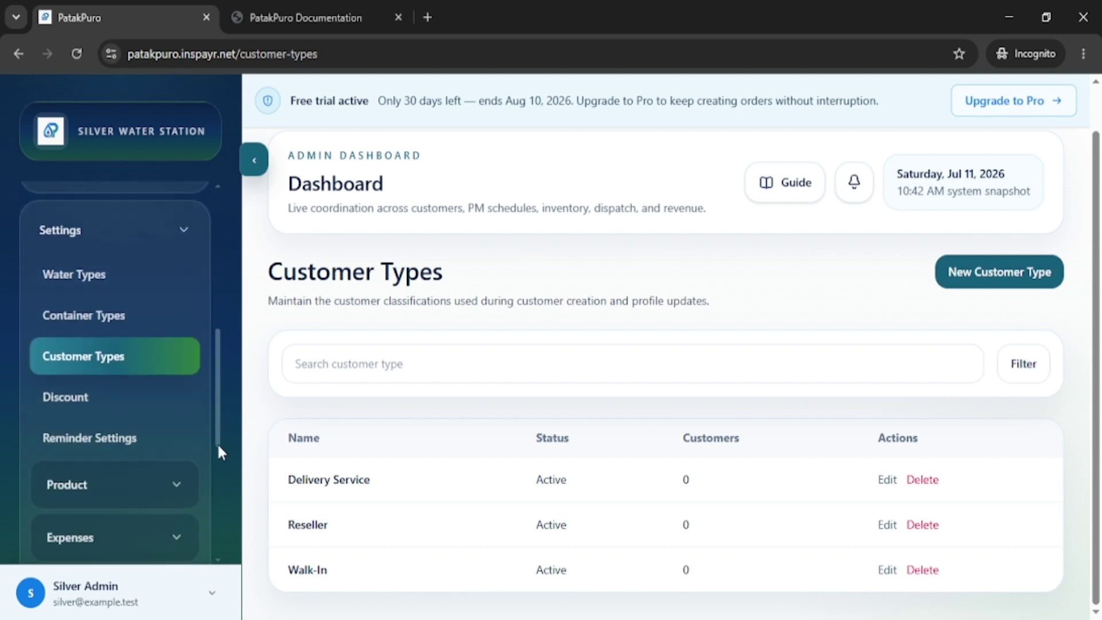
scroll(217, 443, down, 3)
Open the Discounts list showing the 20.00% Senior Citizen discount.
click(67, 247)
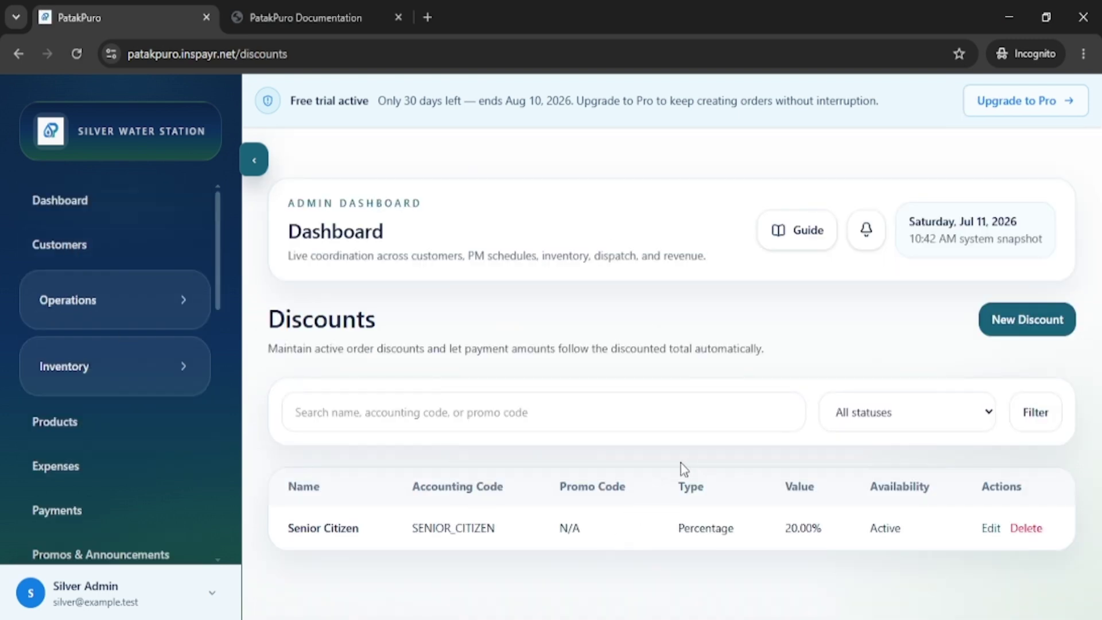
scroll(155, 385, down, 6)
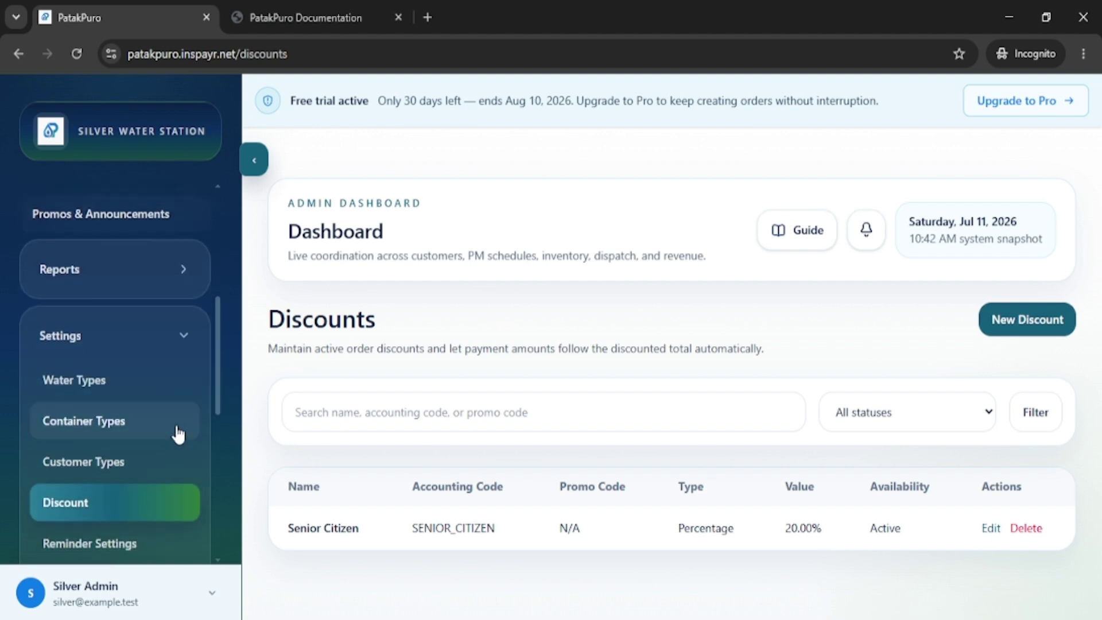
scroll(178, 435, down, 3)
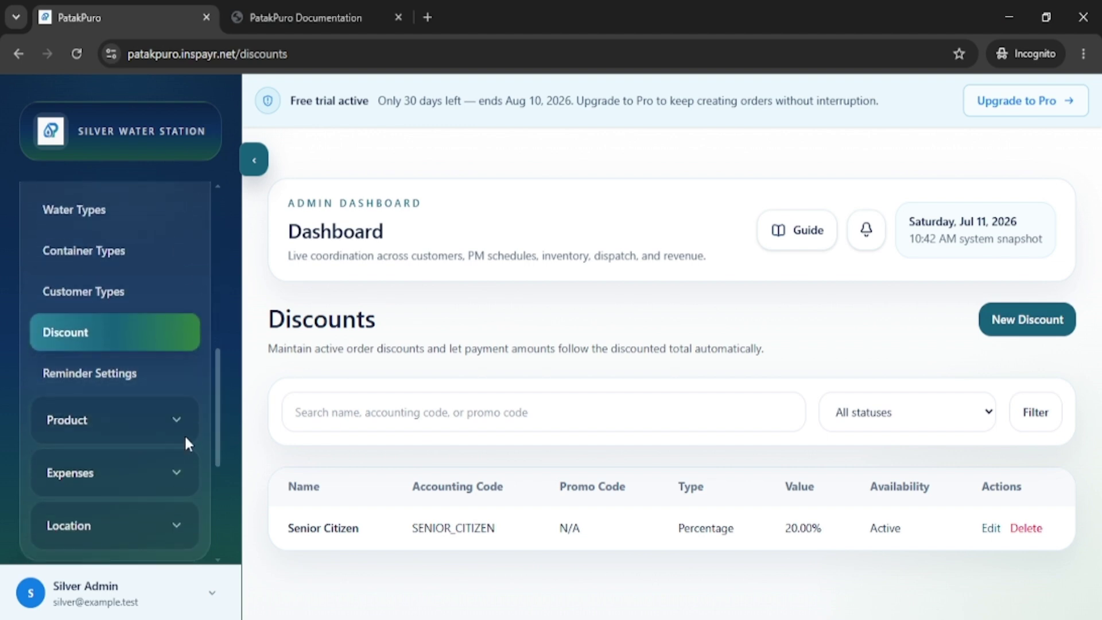
Visit the Customer Reminder settings, then expand the Location group to show Region, Cities and Barangay.
click(109, 379)
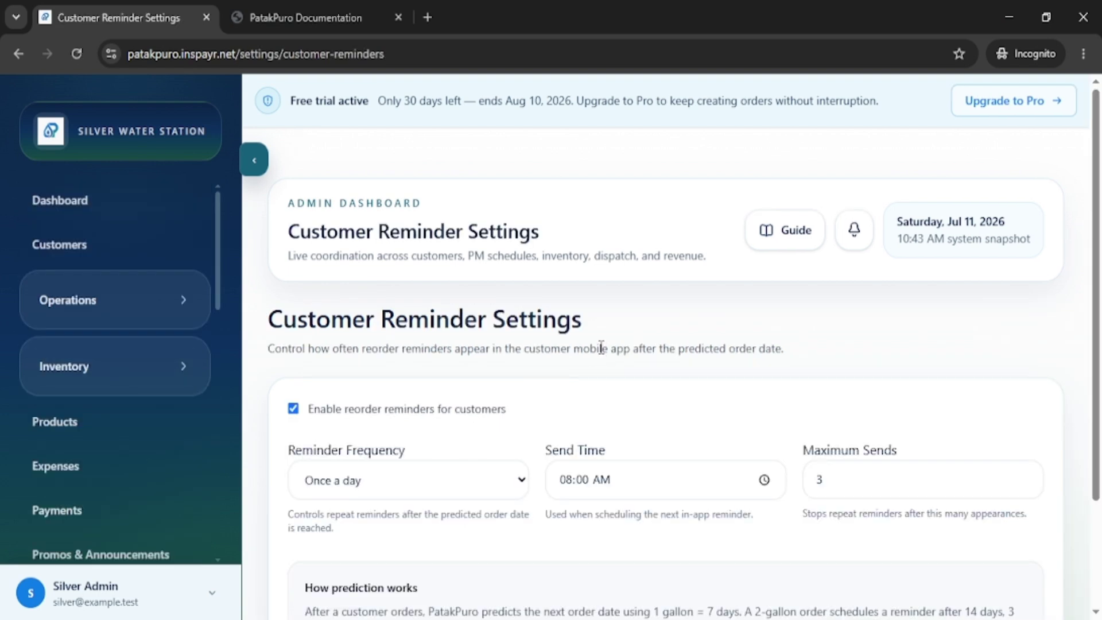
scroll(606, 347, down, 2)
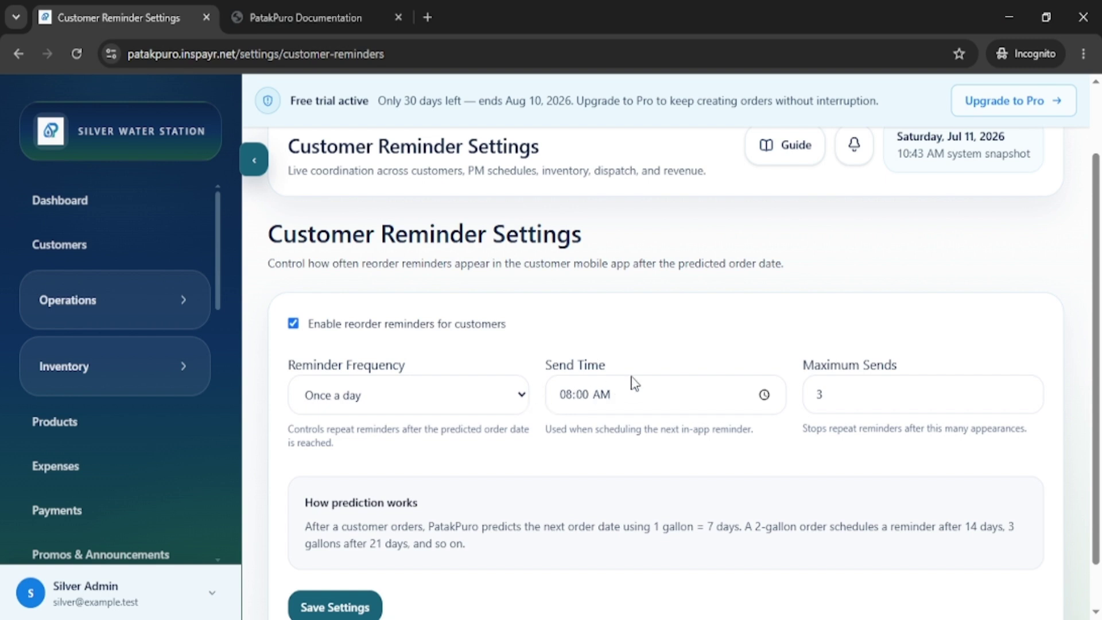
scroll(639, 380, down, 1)
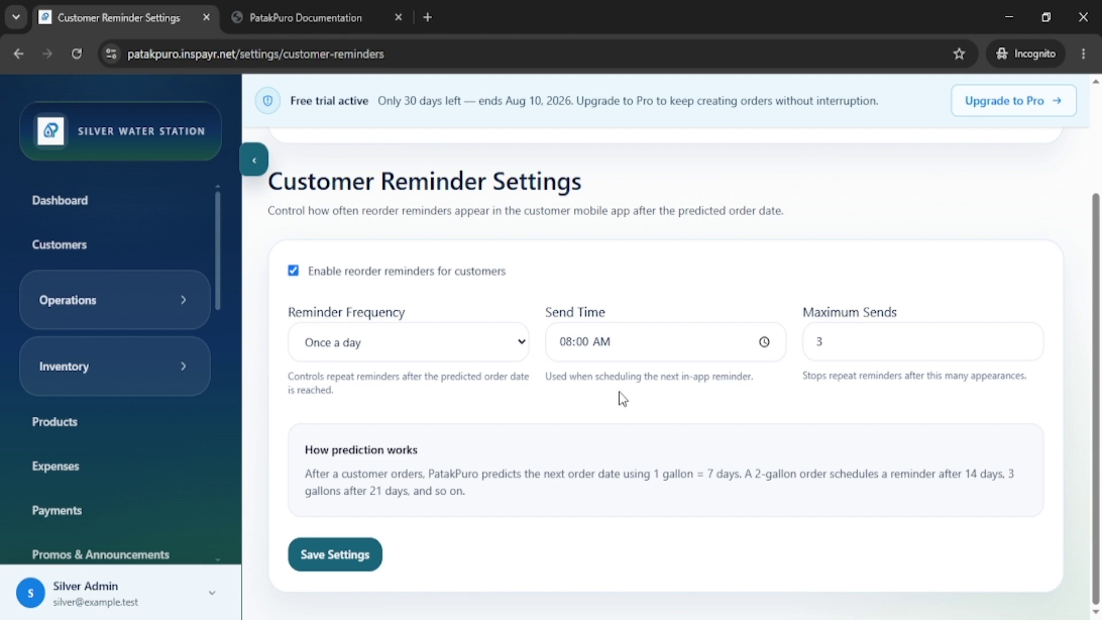
scroll(369, 339, up, 1)
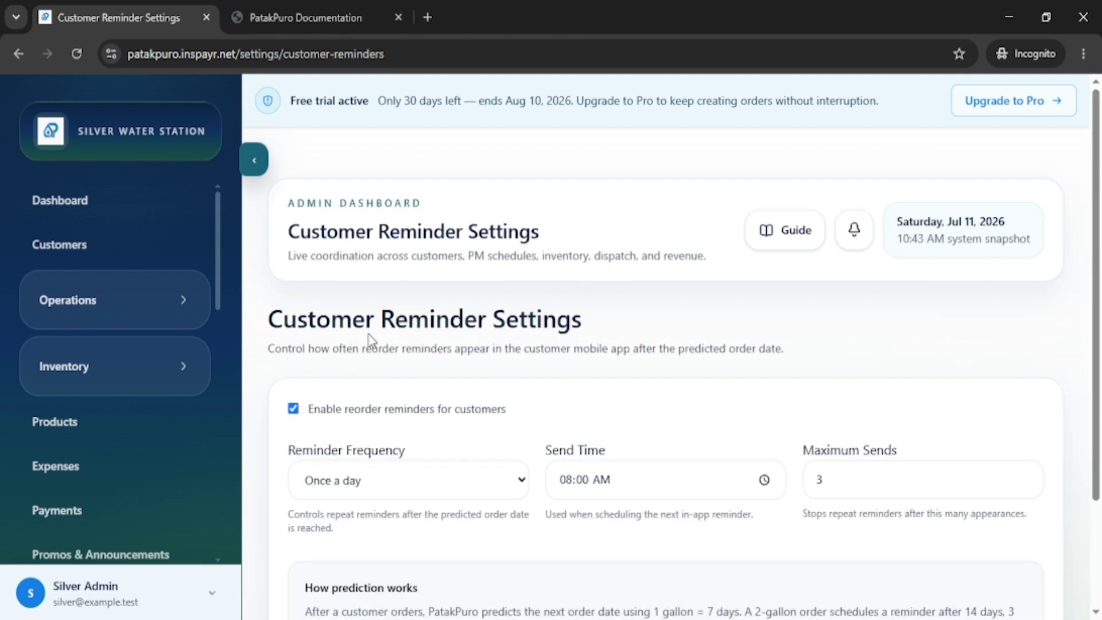
scroll(186, 384, down, 6)
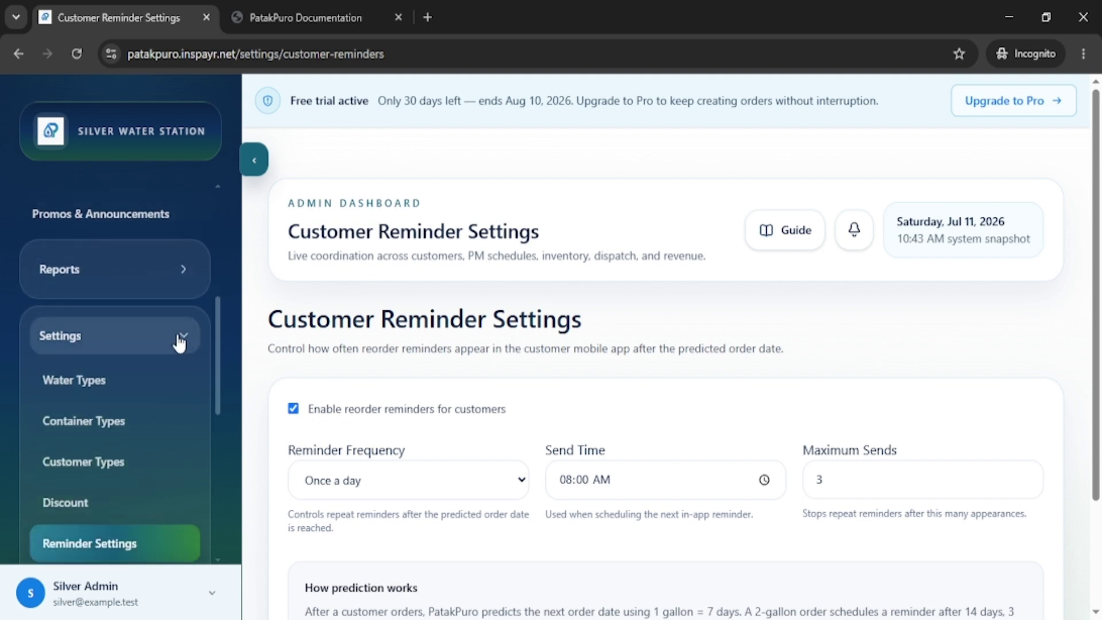
scroll(177, 363, down, 4)
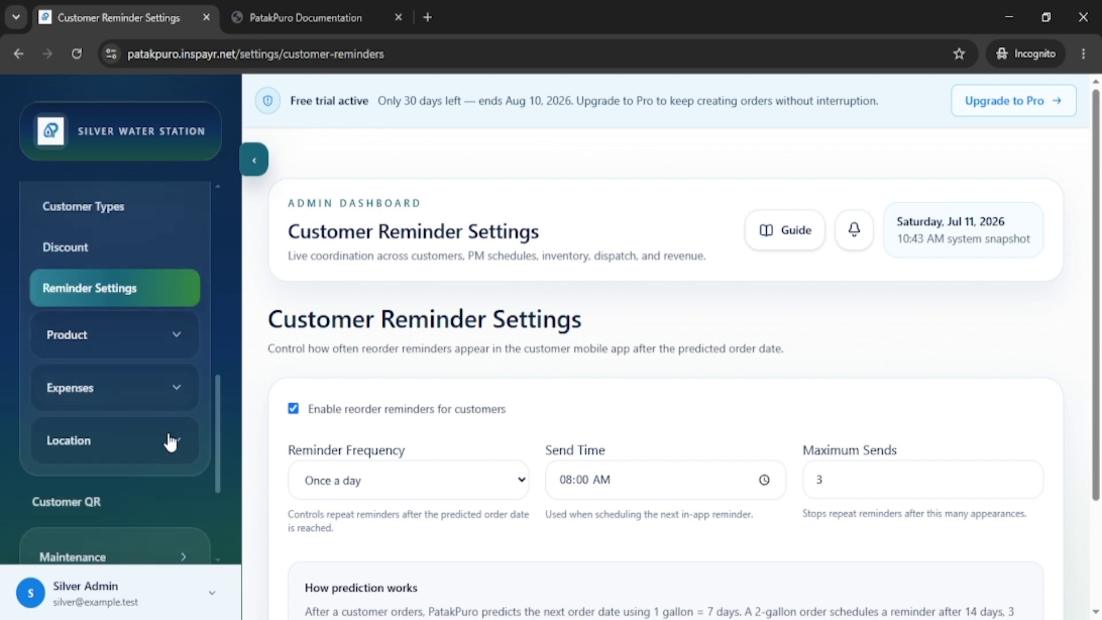
click(175, 442)
scroll(177, 449, down, 2)
Open Region Maintenance listing NCR, start an Add Region form, and cancel it.
click(71, 402)
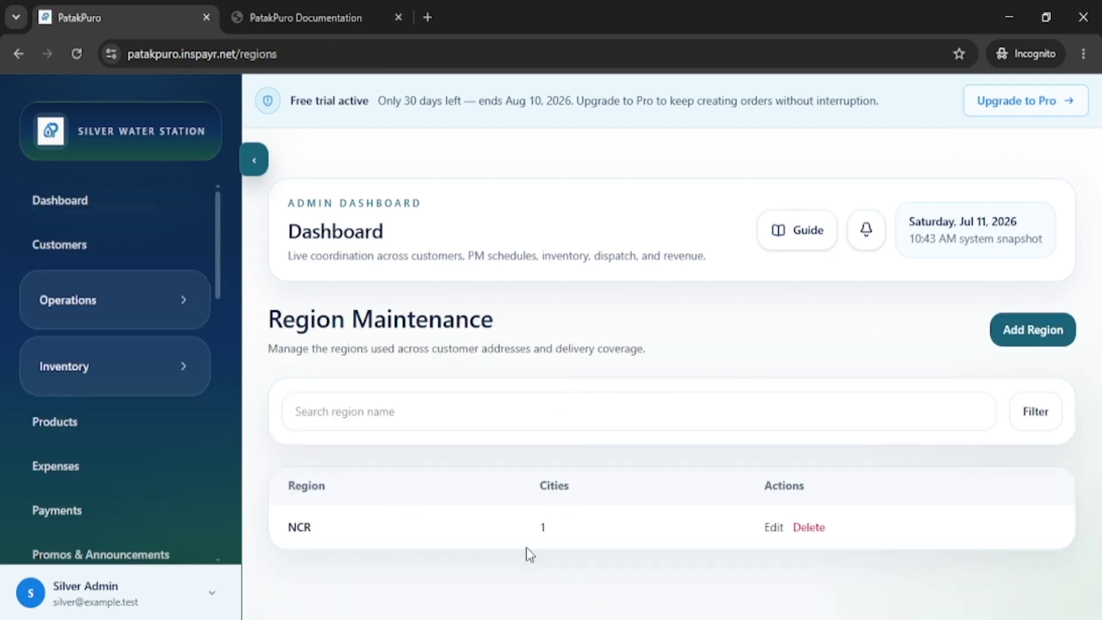
click(1030, 334)
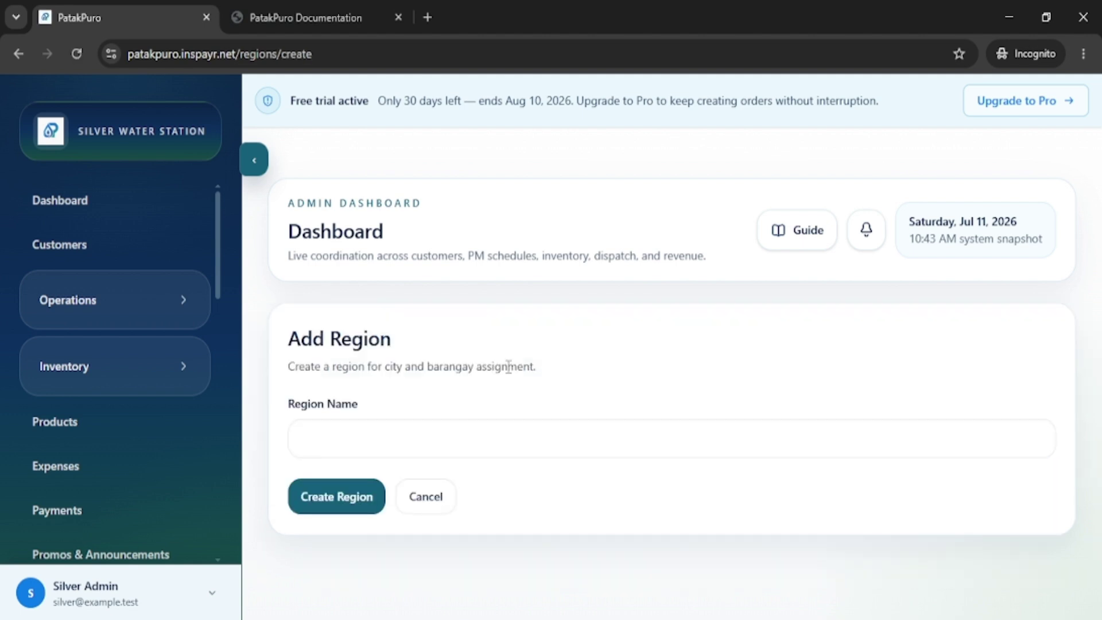
click(358, 450)
click(445, 513)
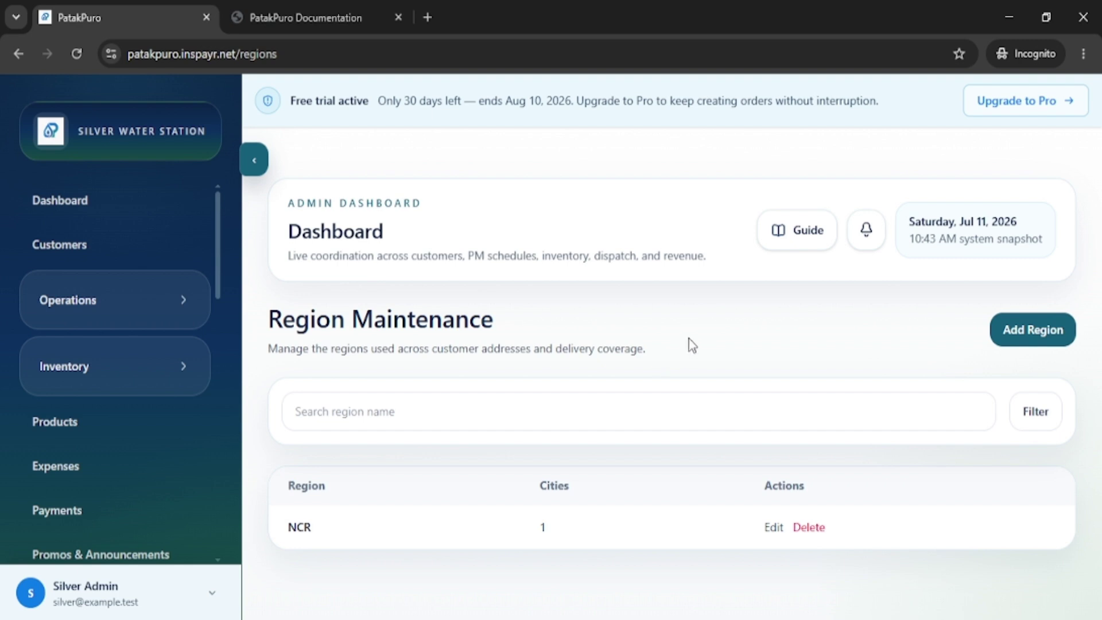
Open City Maintenance listing Quezon, start a new city under region NCR, then cancel it.
scroll(201, 434, down, 8)
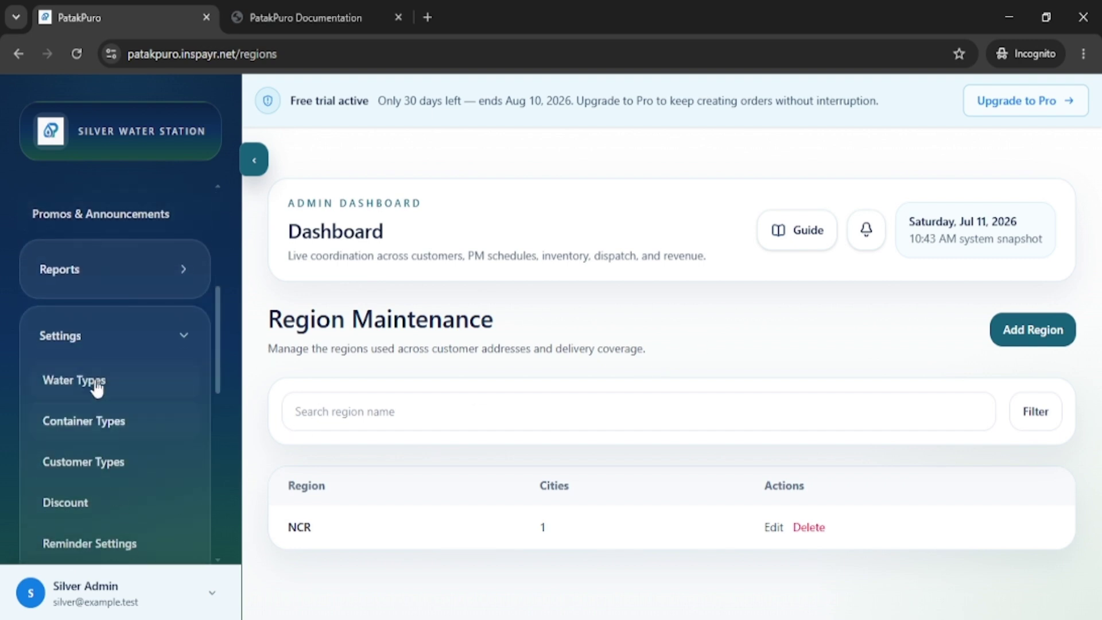
scroll(145, 447, down, 5)
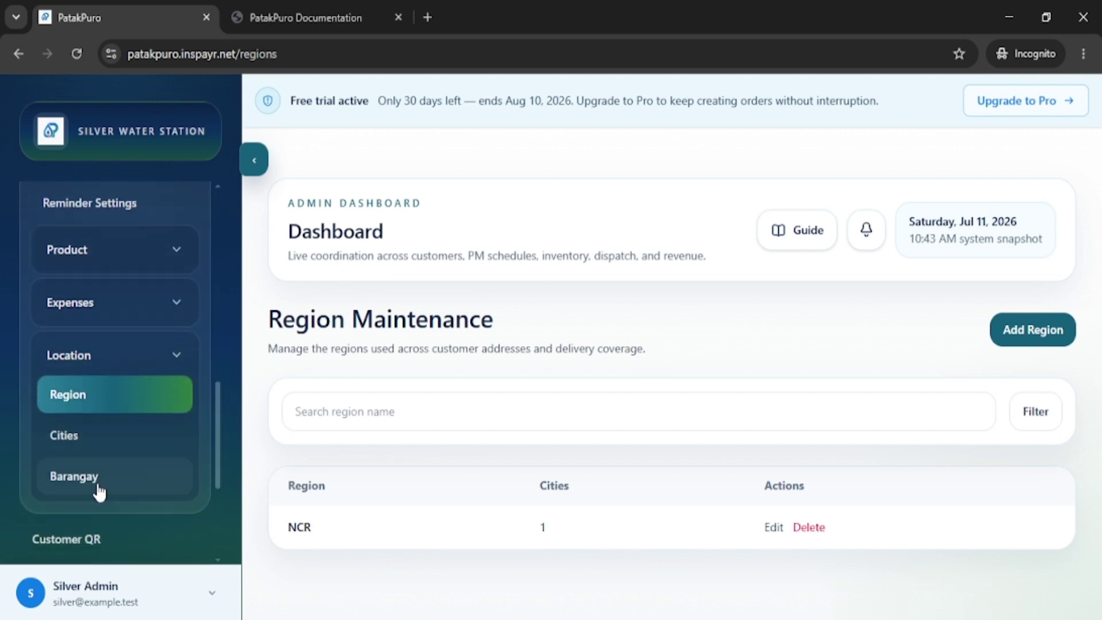
click(75, 449)
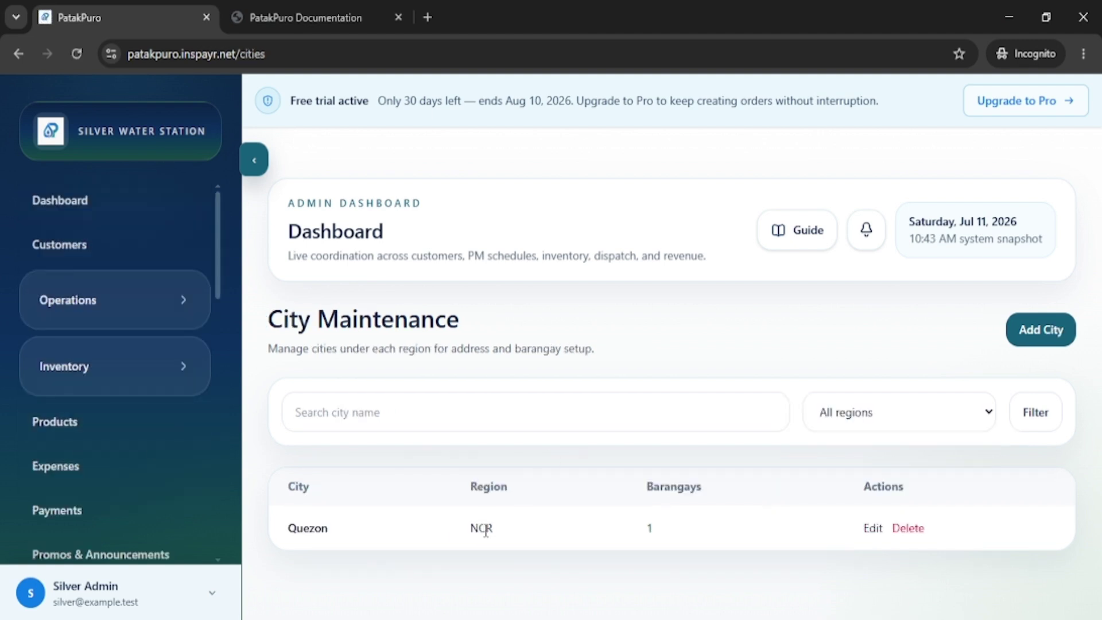
click(1026, 337)
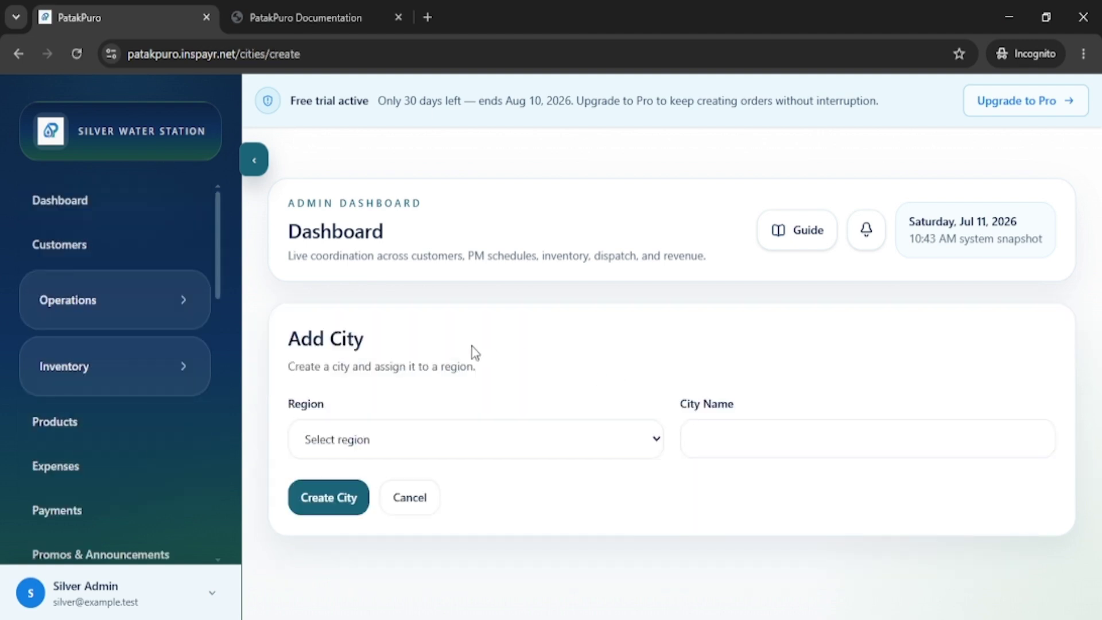
click(441, 448)
click(411, 499)
click(794, 437)
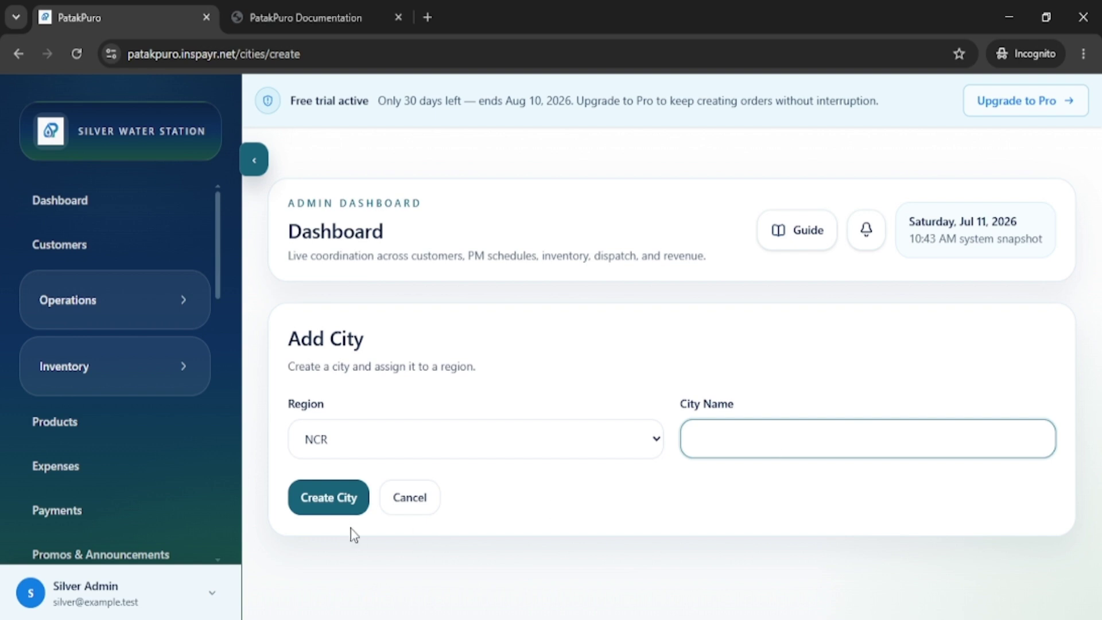
click(410, 498)
scroll(184, 507, down, 4)
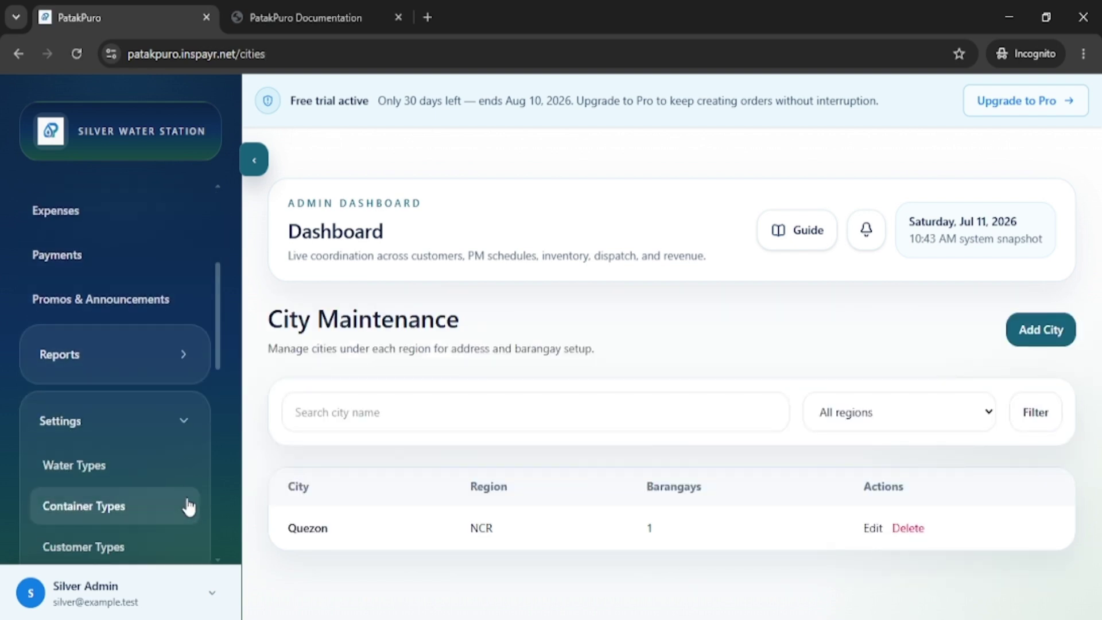
scroll(185, 495, down, 8)
Open the Barangay list and start a new barangay in Quezon - NCR with a 0.00 delivery fee.
click(76, 396)
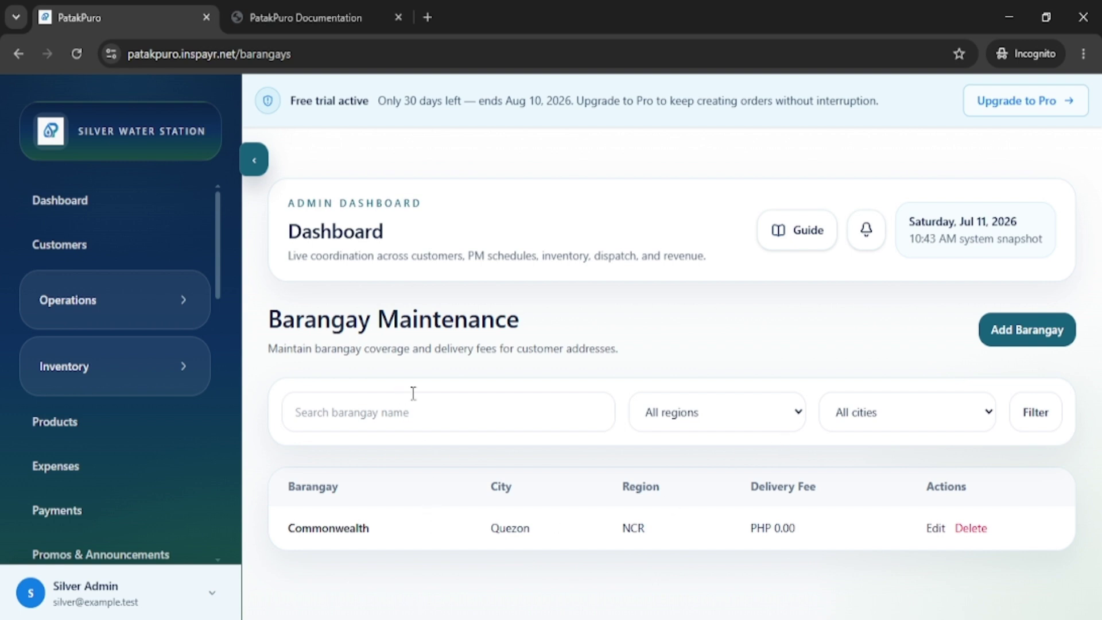
click(1029, 337)
scroll(890, 335, down, 1)
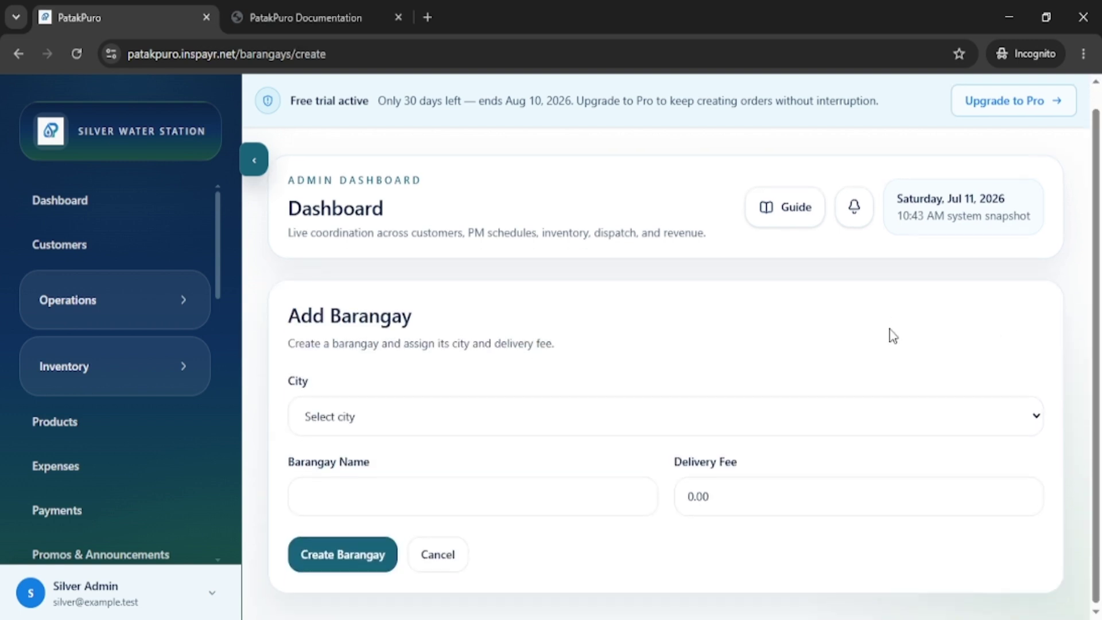
click(594, 428)
click(449, 483)
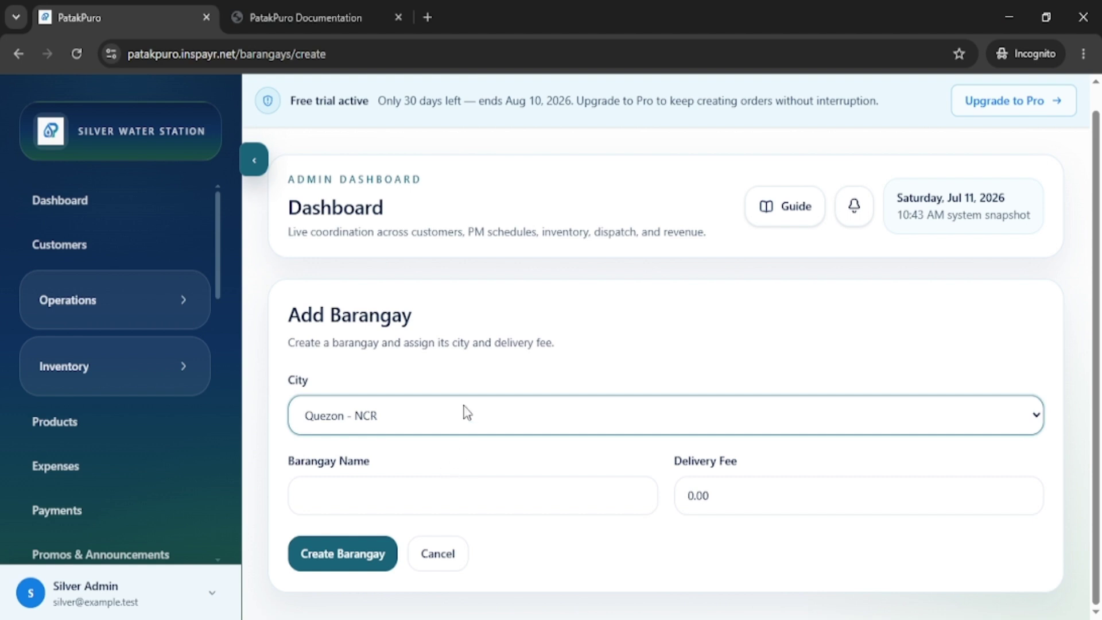
click(452, 495)
key(Tab)
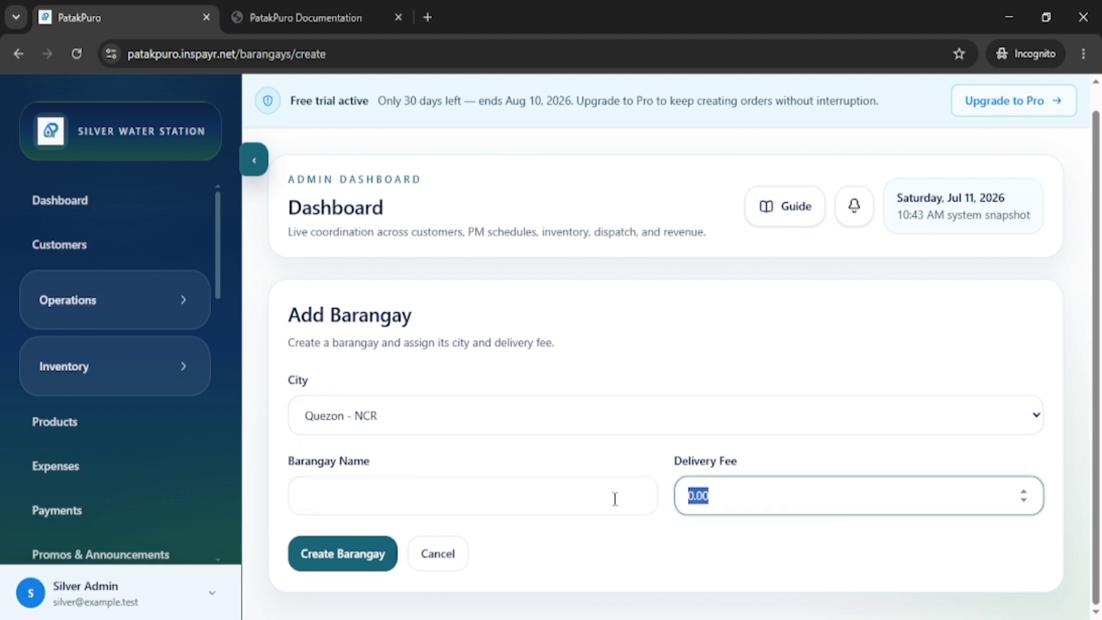
click(782, 550)
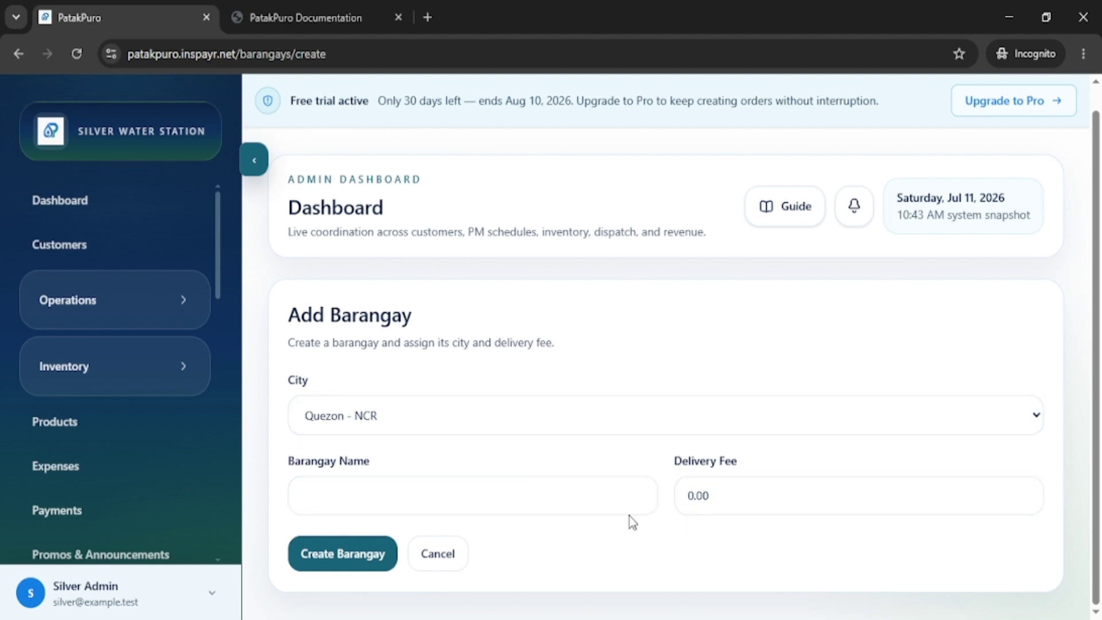
Cancel the new barangay and collapse the Settings group in the sidebar.
click(438, 570)
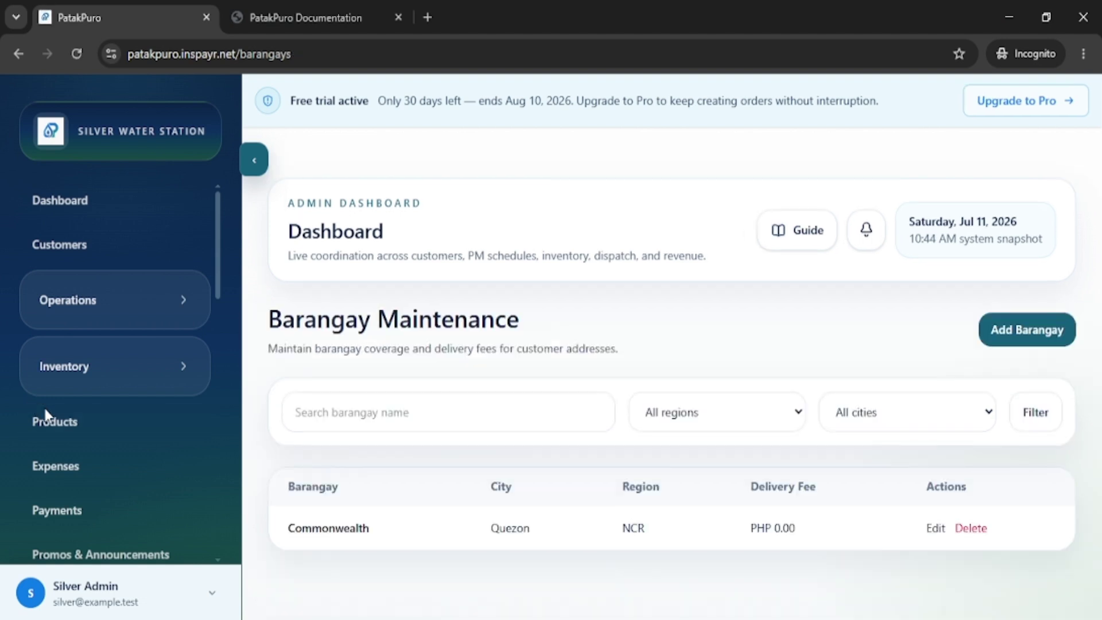
scroll(45, 419, down, 5)
scroll(141, 451, down, 3)
scroll(143, 440, up, 2)
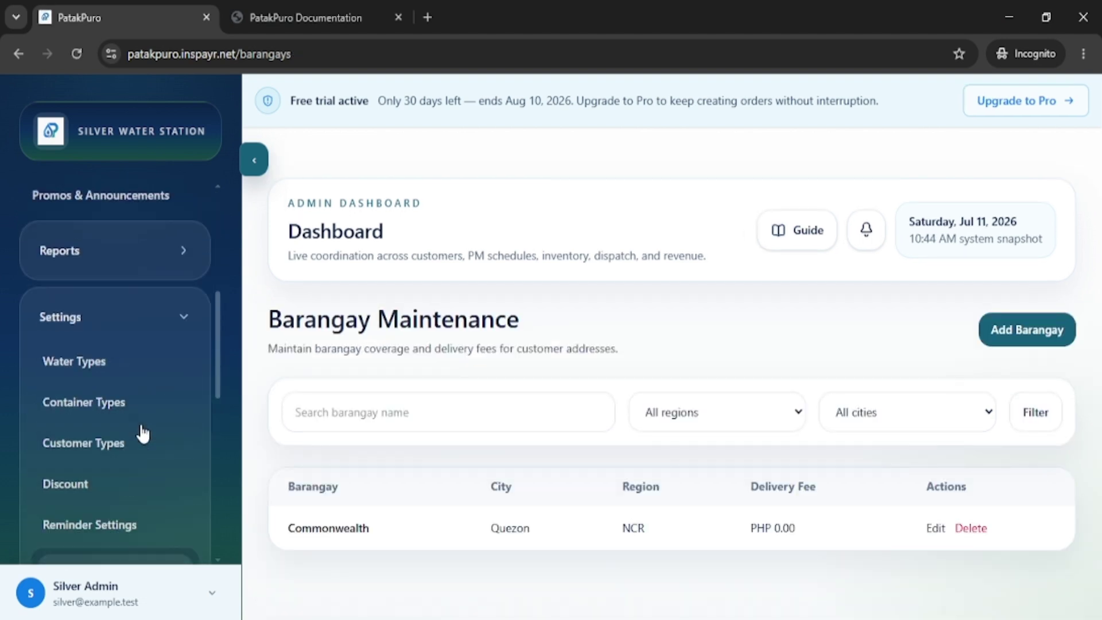
click(172, 354)
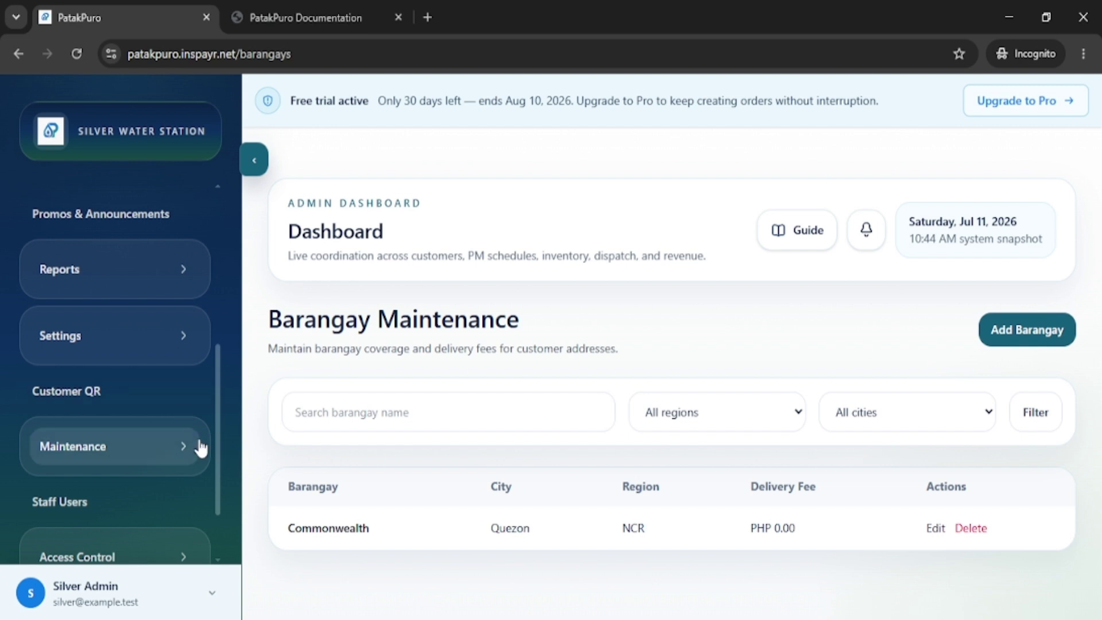
Open the Staff Users page listing the admin, staff and driver accounts.
click(49, 501)
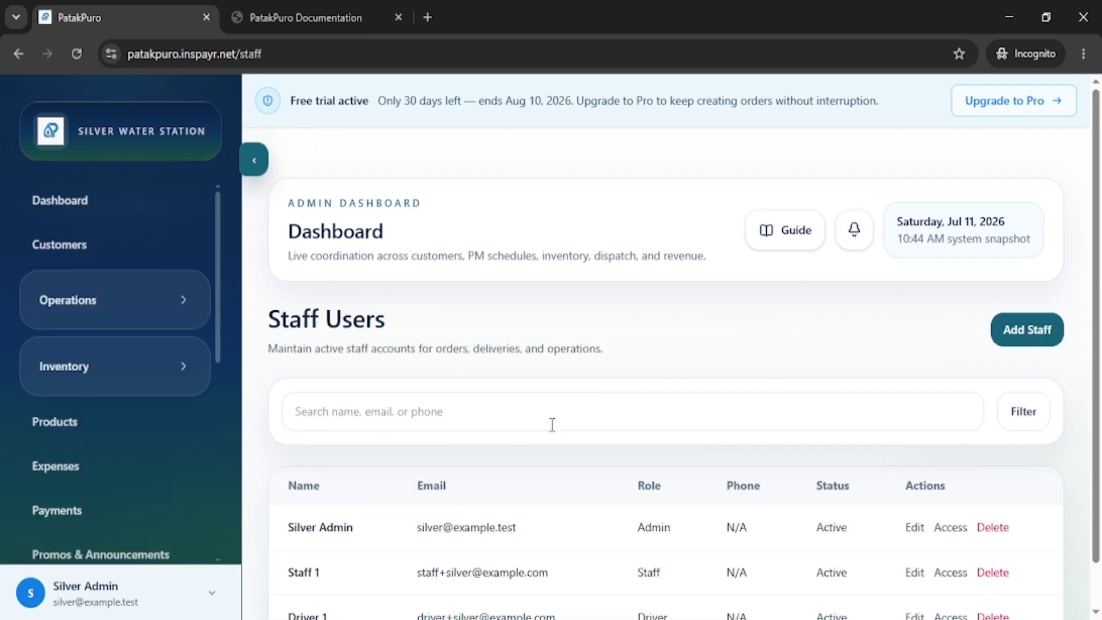
scroll(550, 428, down, 1)
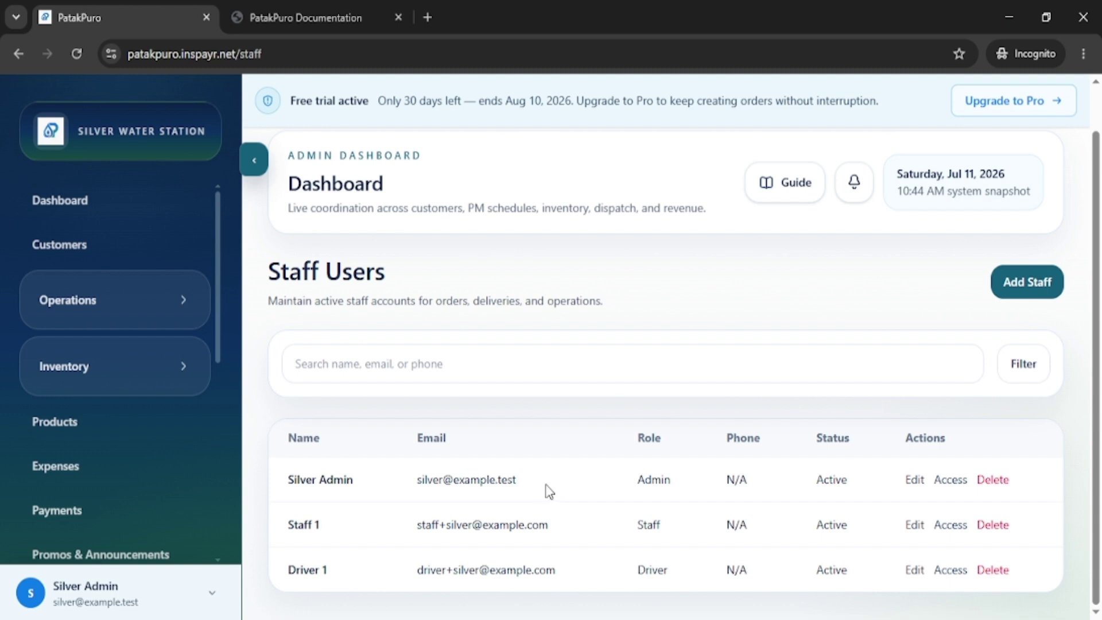
scroll(440, 379, up, 1)
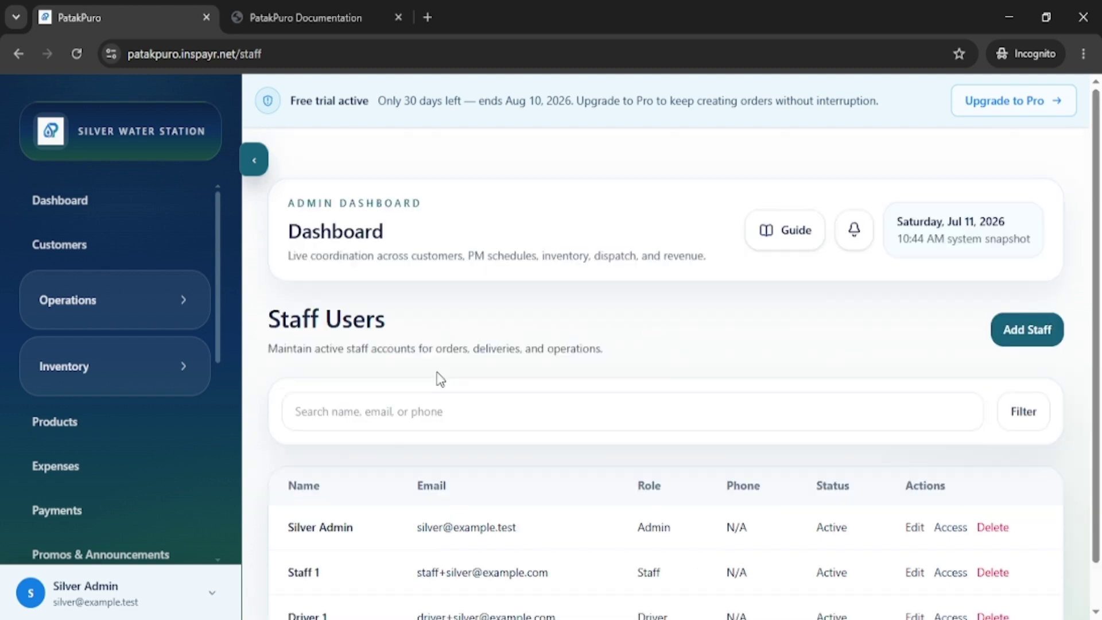
scroll(197, 416, down, 7)
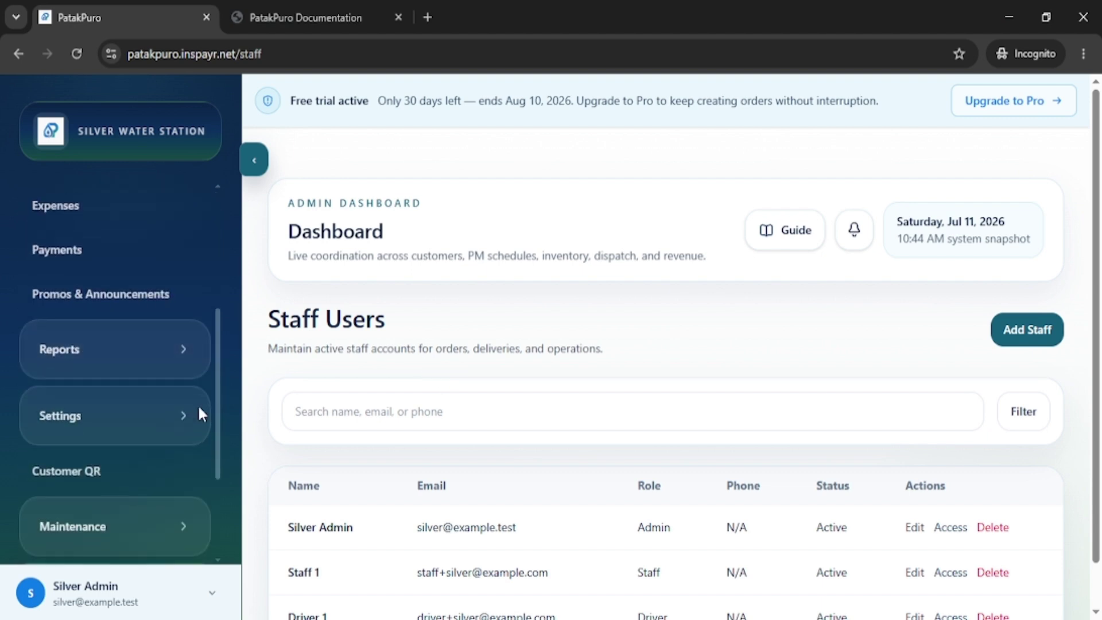
Expand the Settings and Product groups in the sidebar.
click(164, 253)
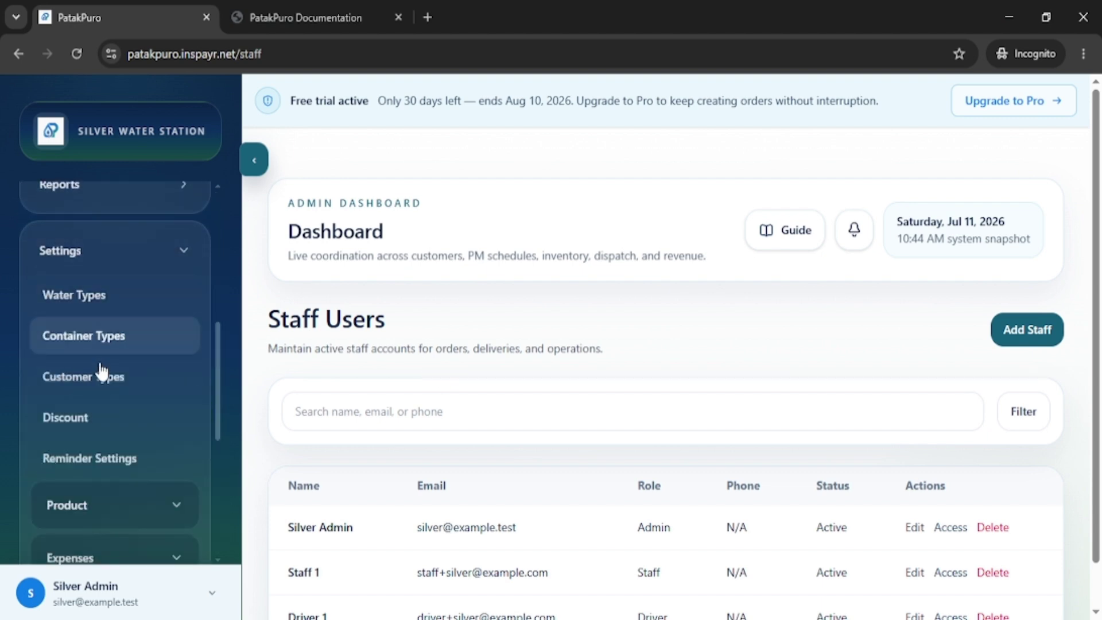
scroll(108, 411, down, 3)
click(162, 332)
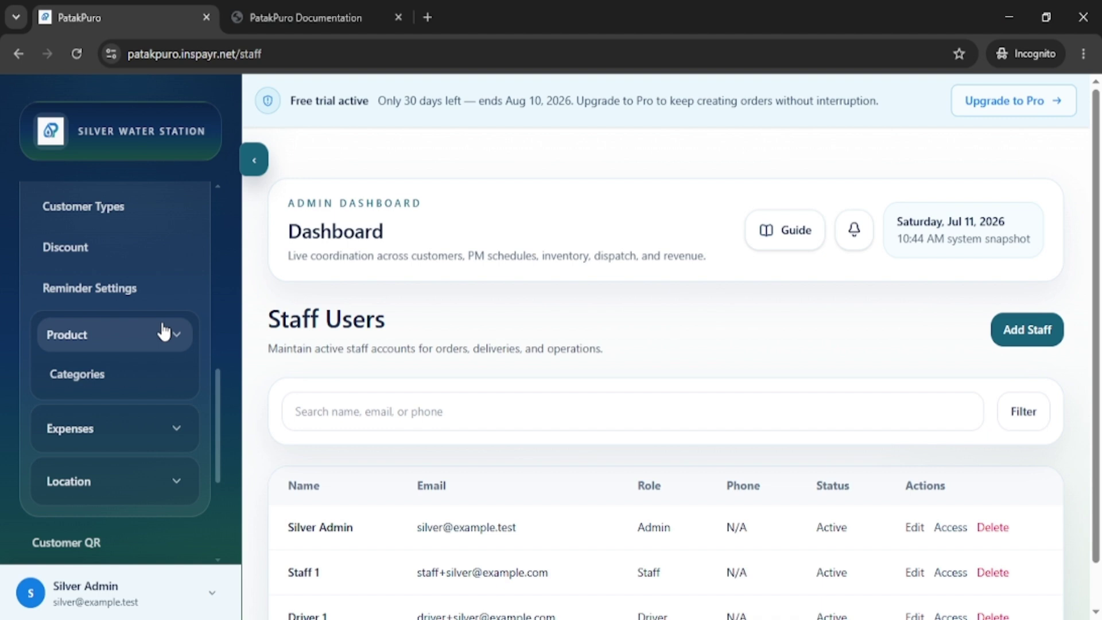
Open Product Categories and review Bottled Water, Consumables and Water (Gallon).
click(79, 380)
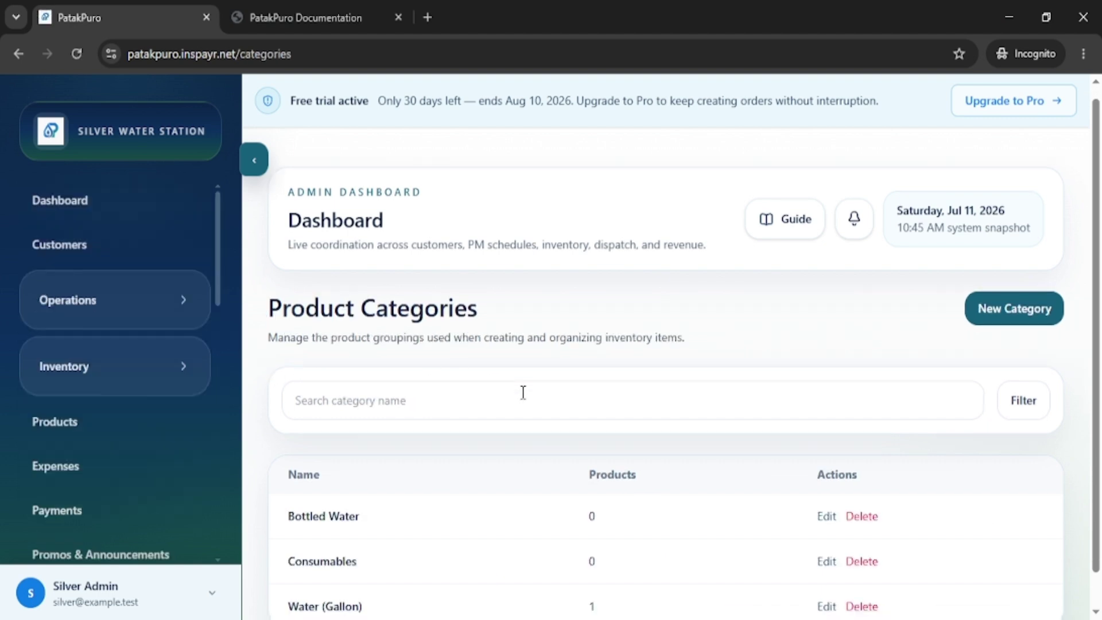
scroll(523, 390, down, 1)
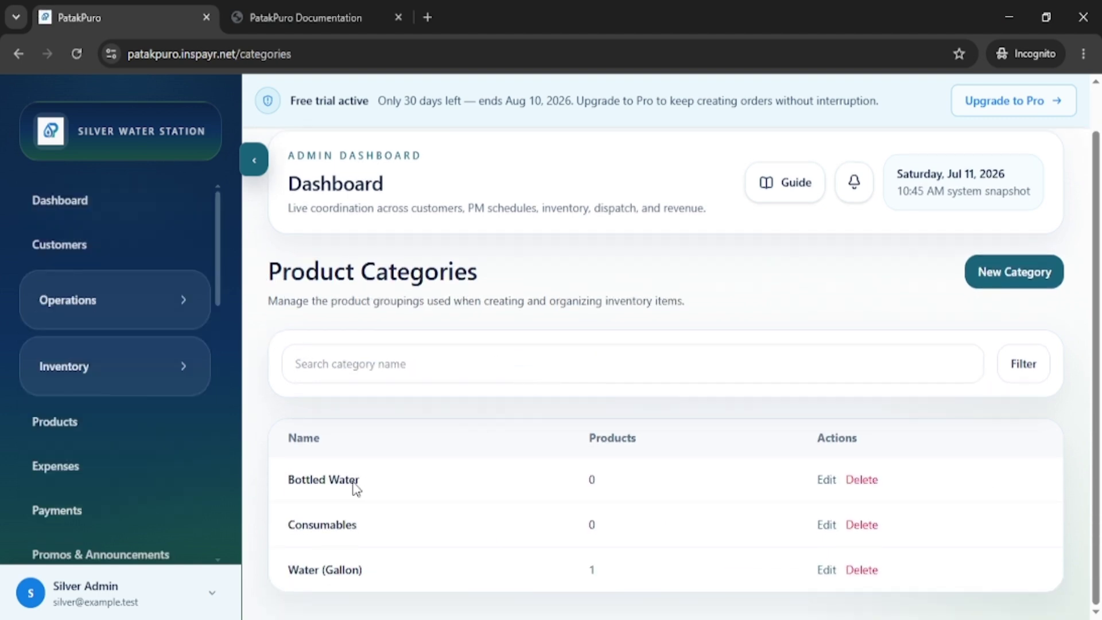
drag(355, 487, 284, 485)
drag(369, 525, 286, 534)
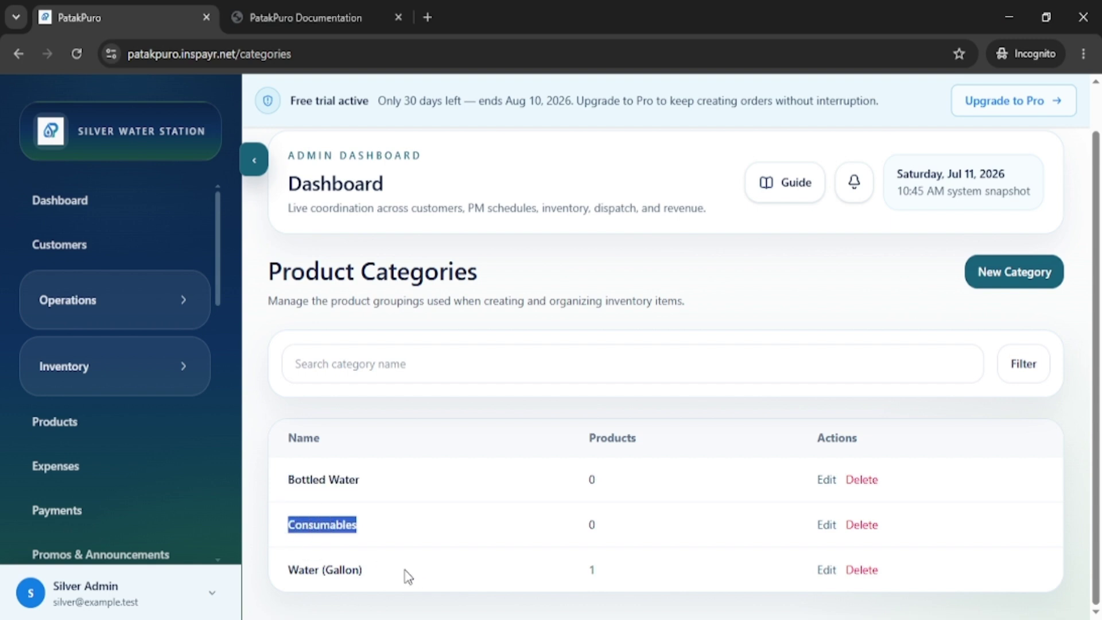
drag(371, 571, 285, 568)
click(498, 506)
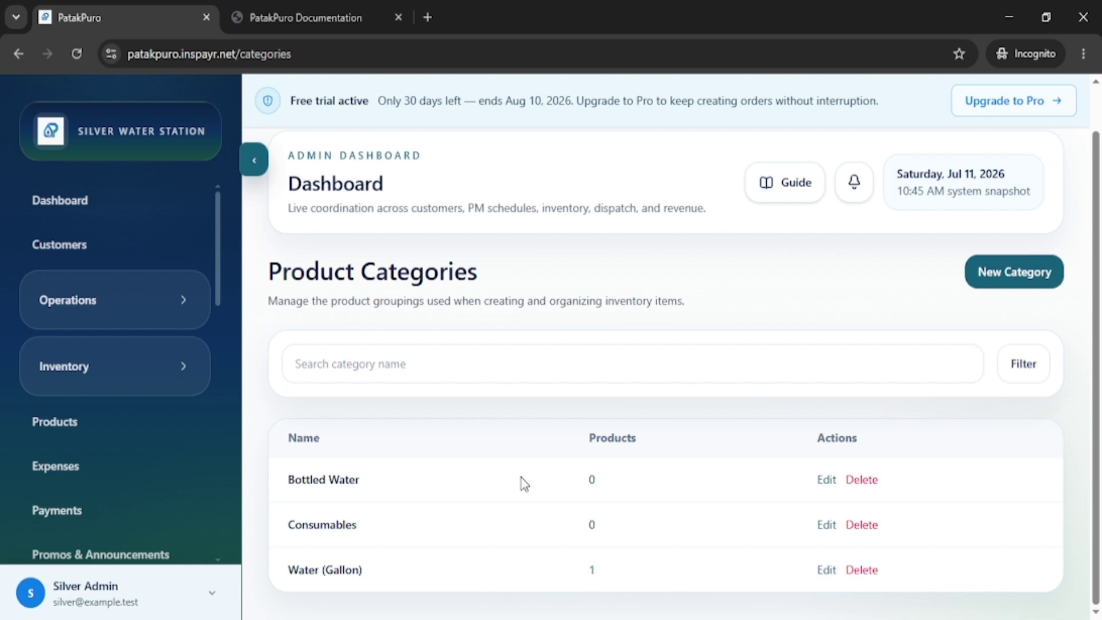
scroll(207, 482, down, 5)
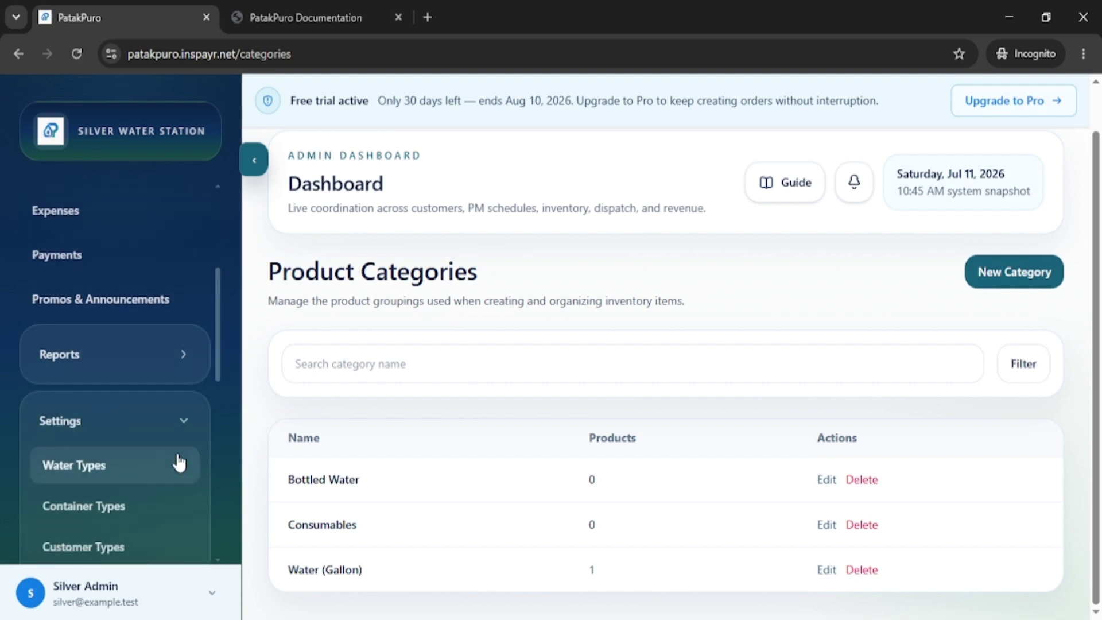
scroll(179, 462, down, 5)
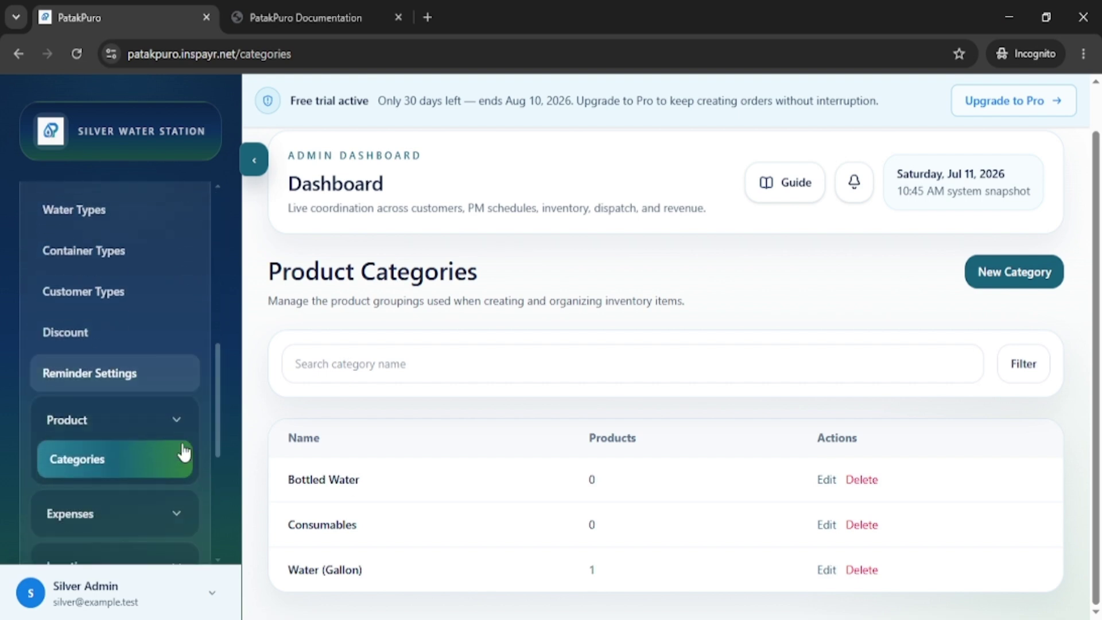
scroll(184, 451, down, 2)
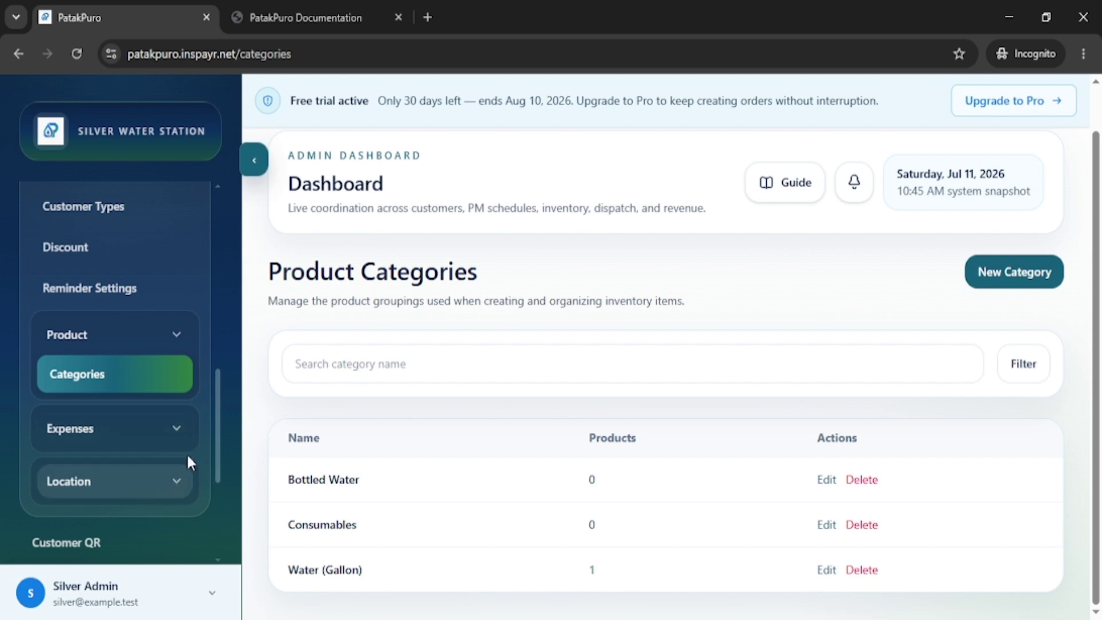
Open Expense Categories and review Delivery and Transportation, Operating Expenses and Salaries and Labor.
click(180, 436)
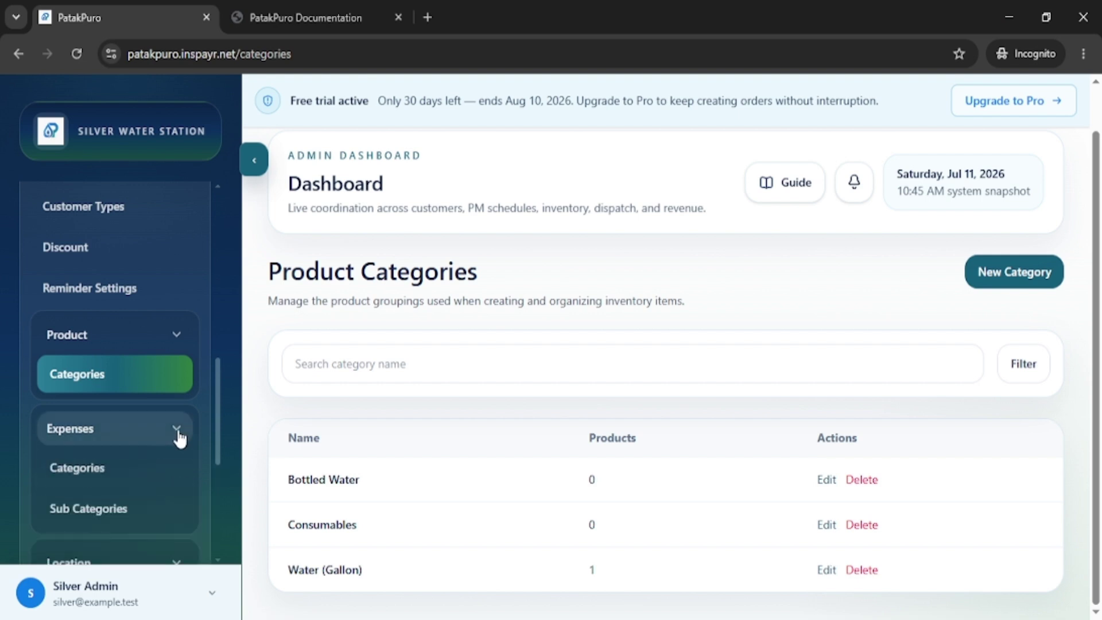
click(88, 471)
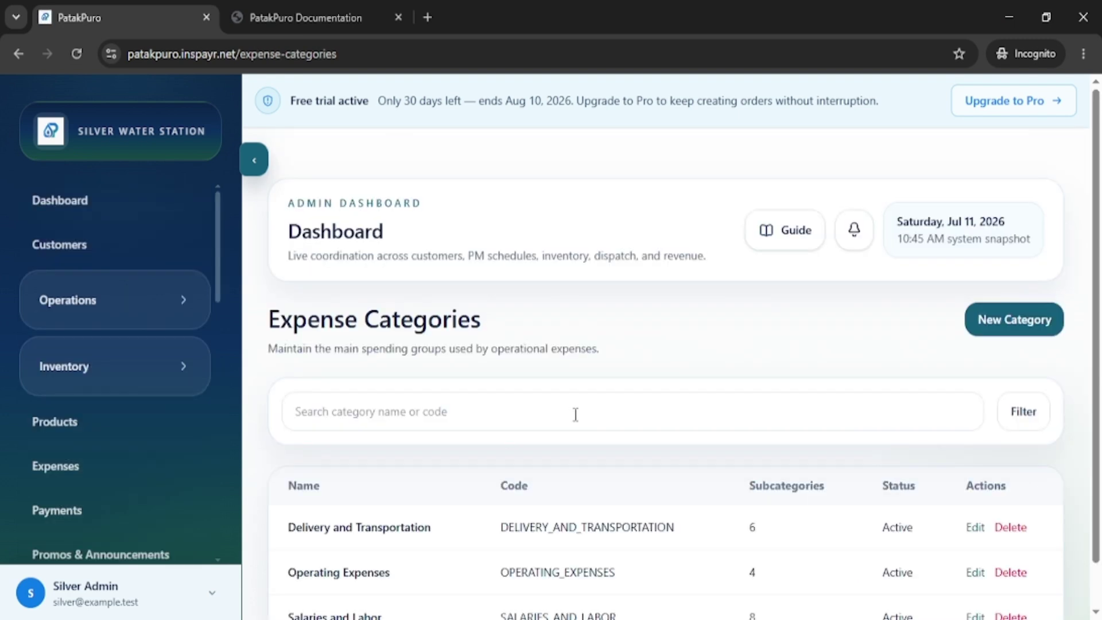
scroll(631, 384, down, 1)
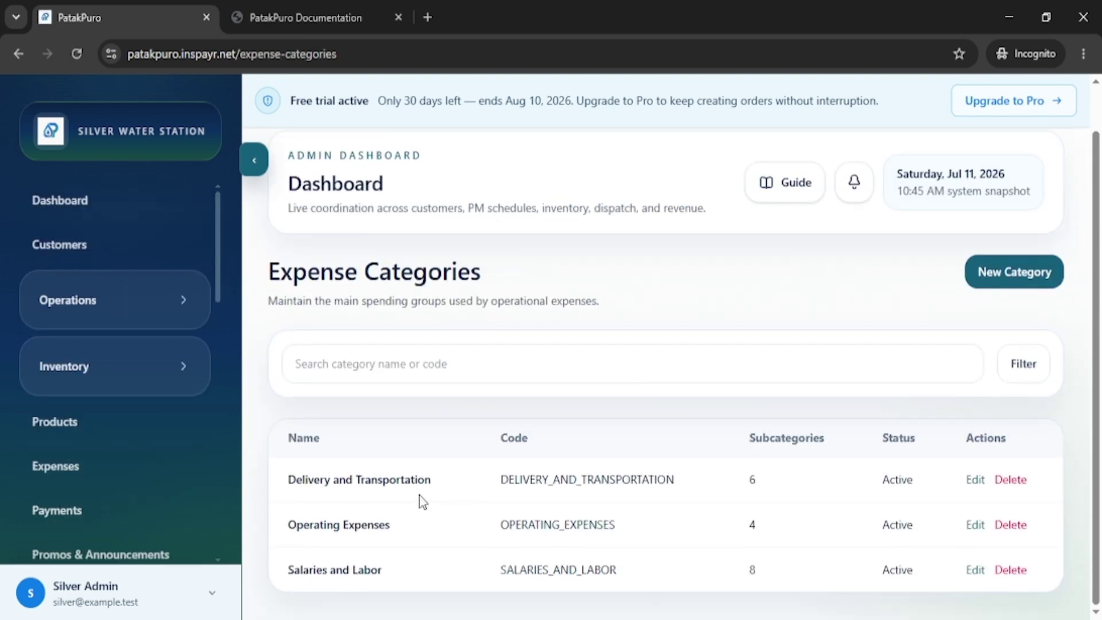
drag(451, 479, 303, 501)
drag(410, 526, 292, 531)
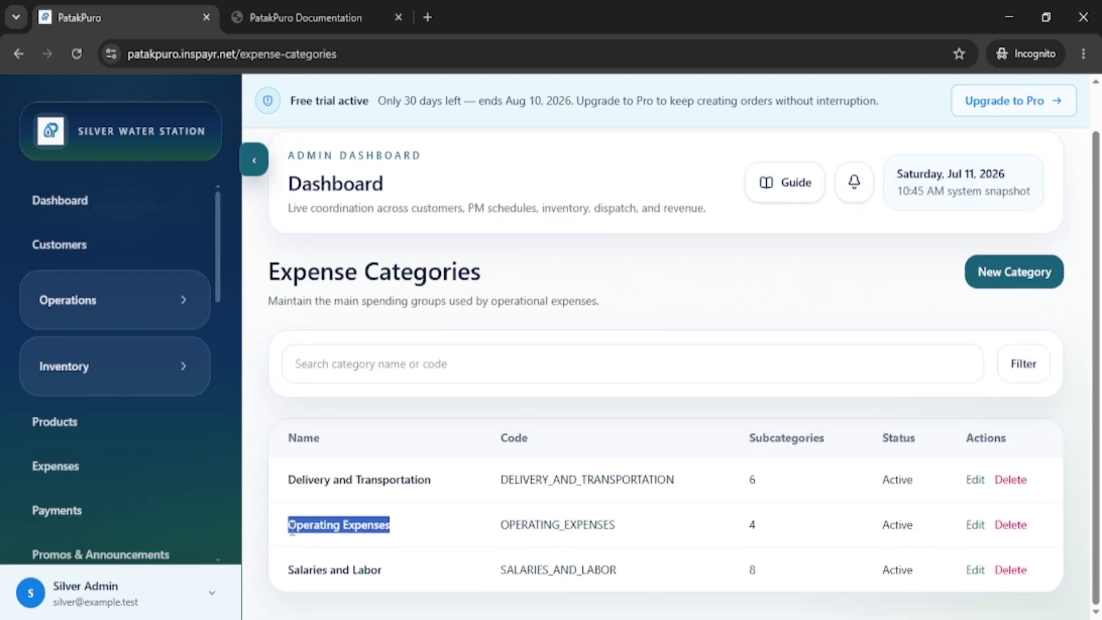
drag(399, 573, 279, 575)
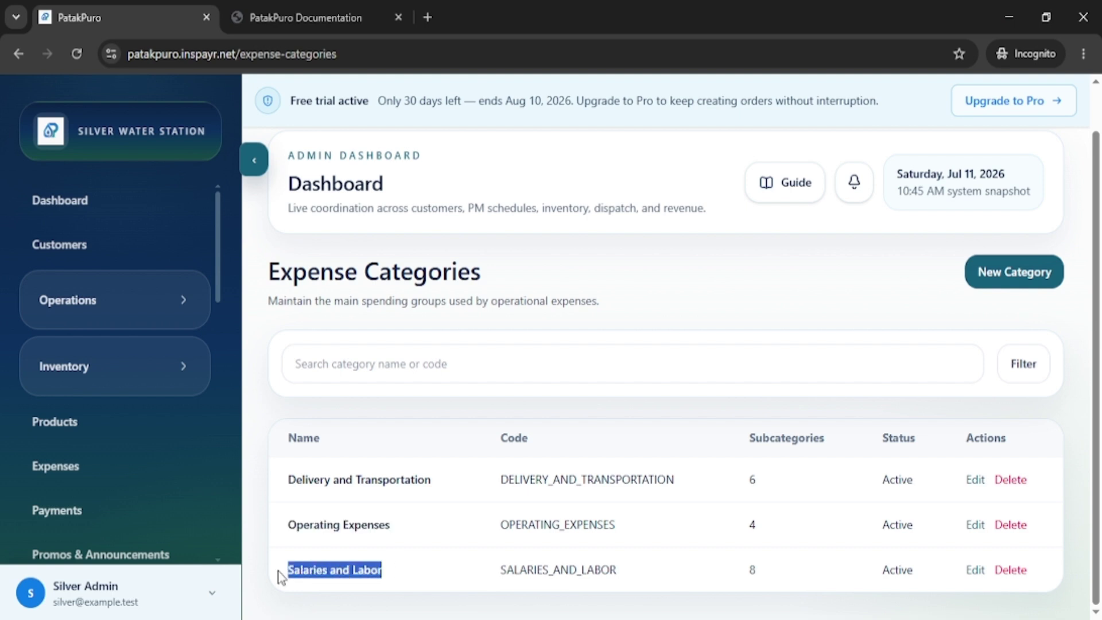
click(435, 537)
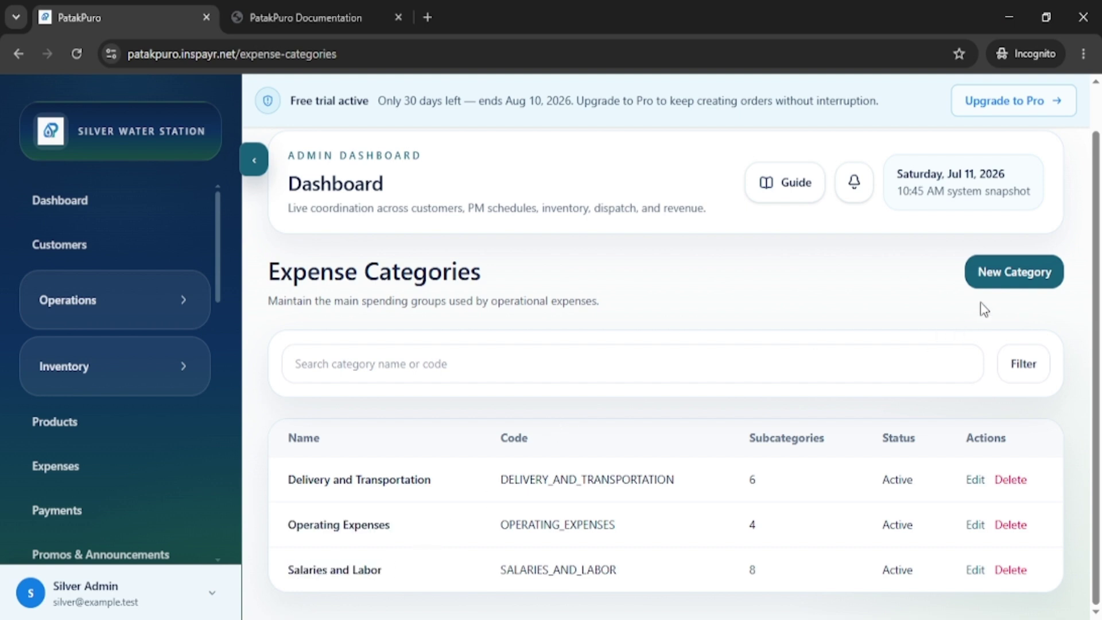
Start a new expense category, then cancel the form without saving.
click(1002, 281)
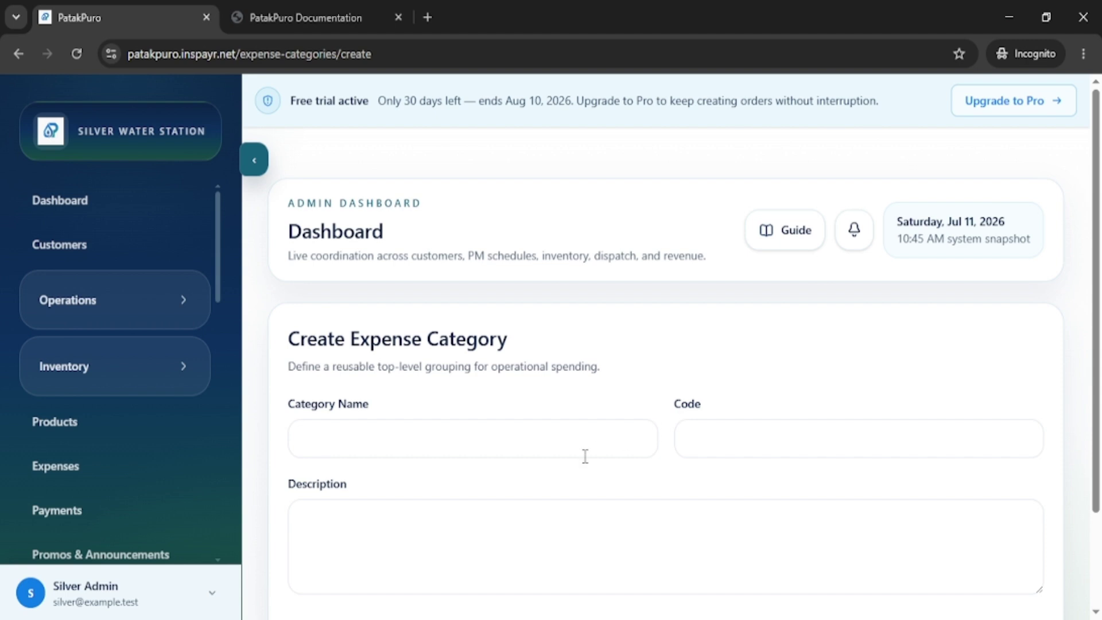
click(585, 456)
scroll(449, 478, down, 2)
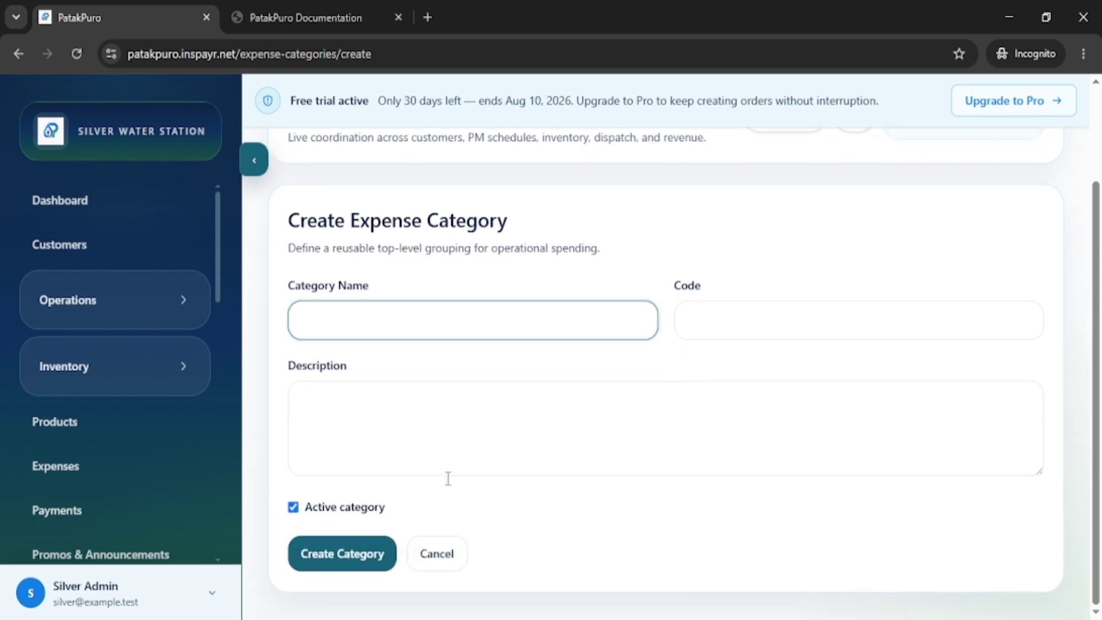
click(454, 559)
scroll(151, 425, down, 4)
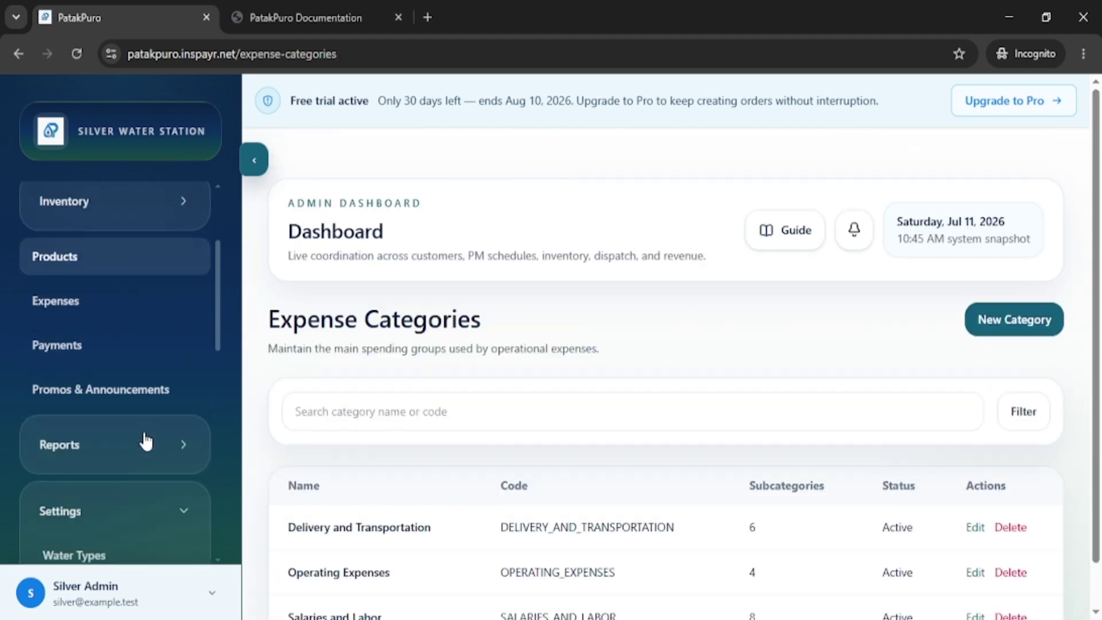
scroll(151, 445, down, 5)
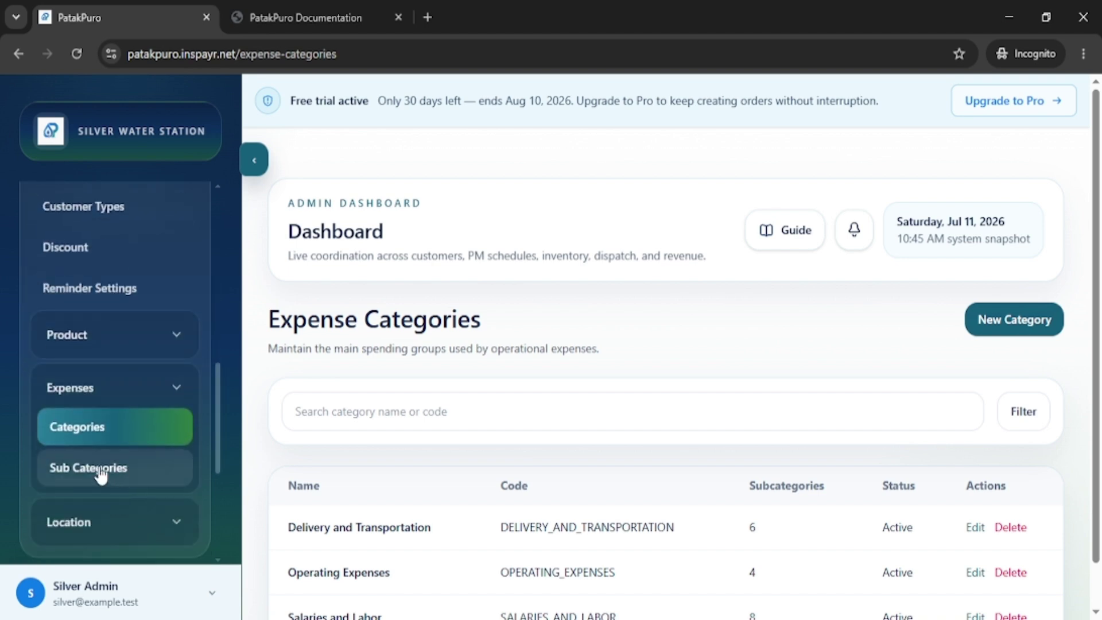
Open Expense Sub Categories and review Electricity Expense and its parent category.
click(98, 471)
scroll(657, 401, down, 3)
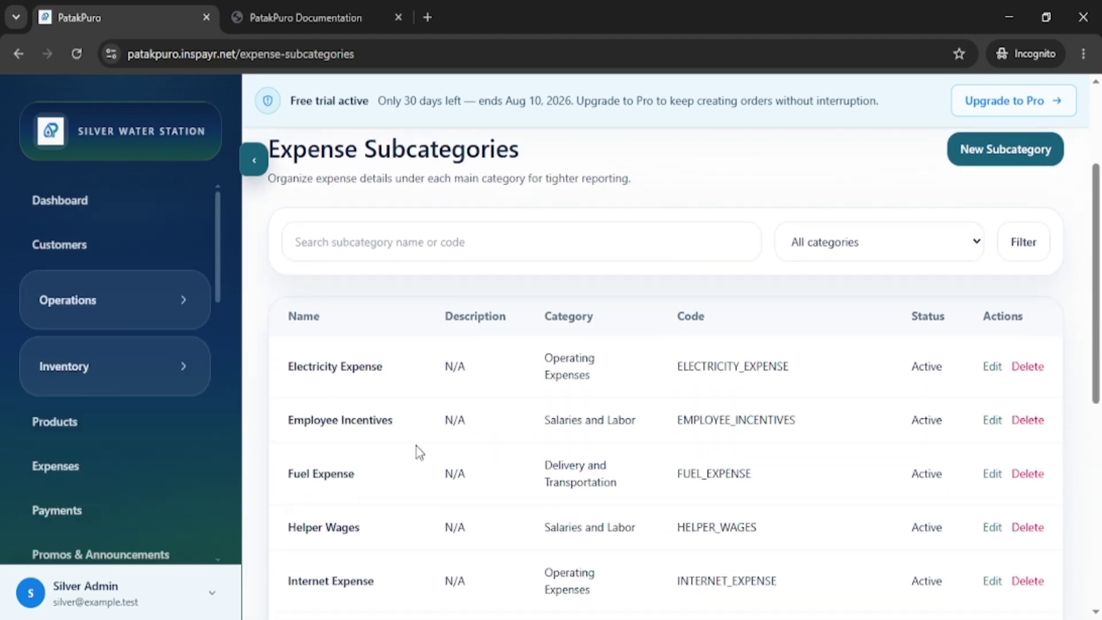
drag(396, 374, 277, 376)
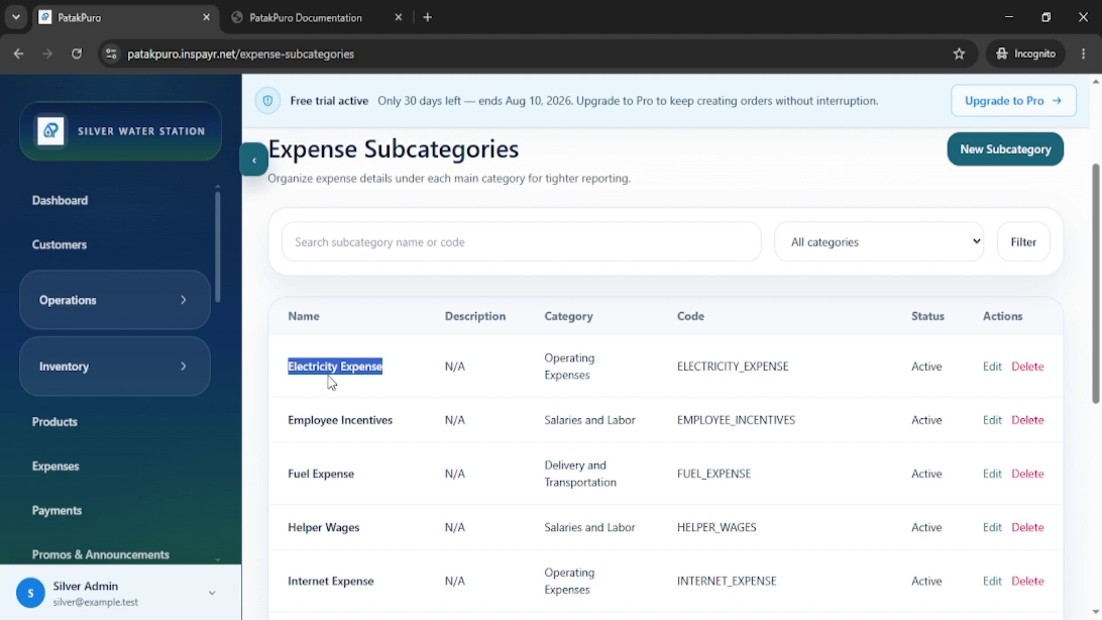
drag(543, 356, 586, 372)
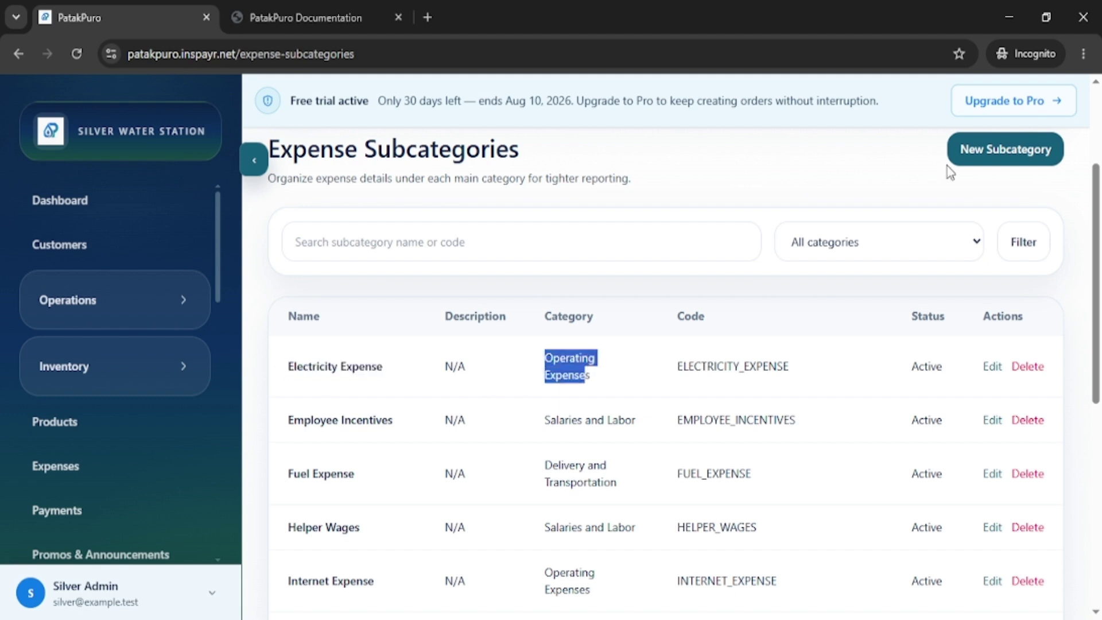
Start a new expense subcategory with Delivery and Transportation as parent category.
click(992, 152)
click(459, 450)
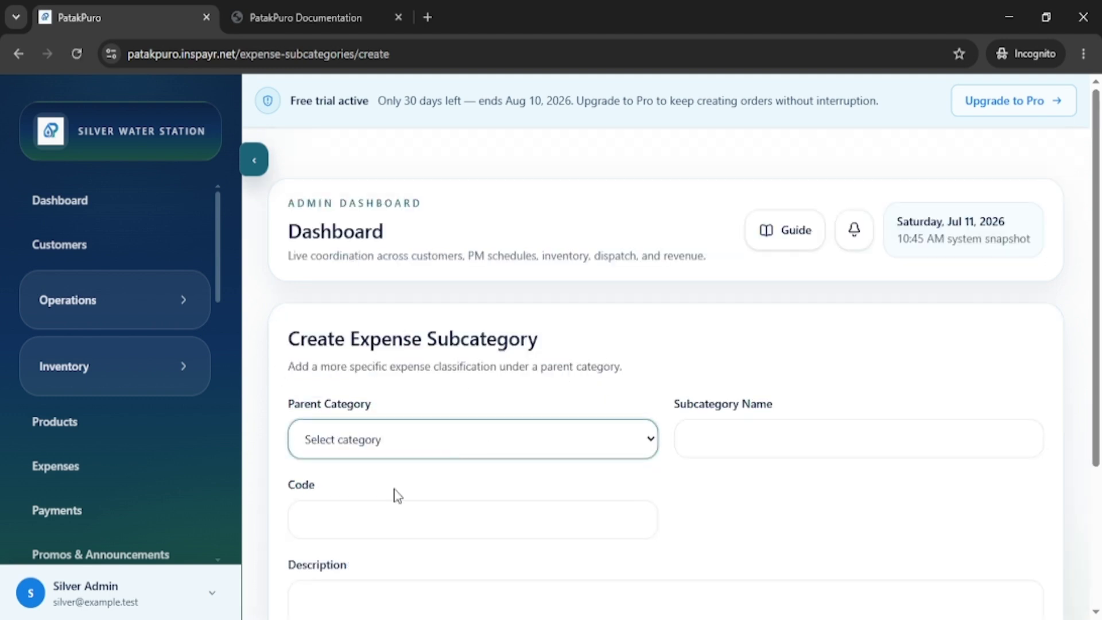
click(394, 494)
click(780, 446)
scroll(664, 449, down, 4)
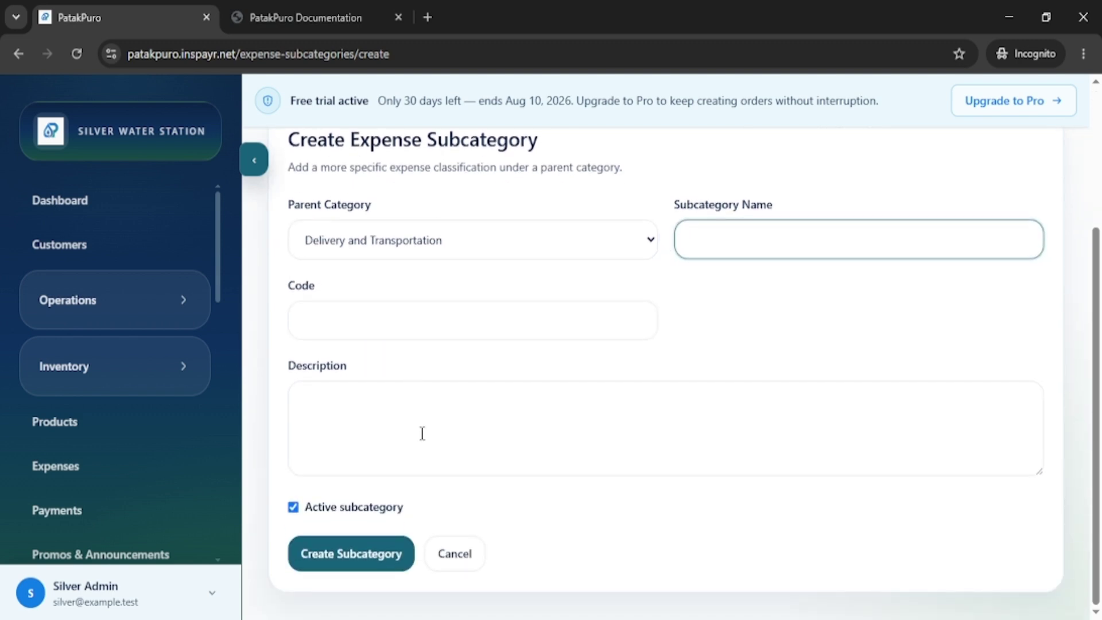
click(422, 433)
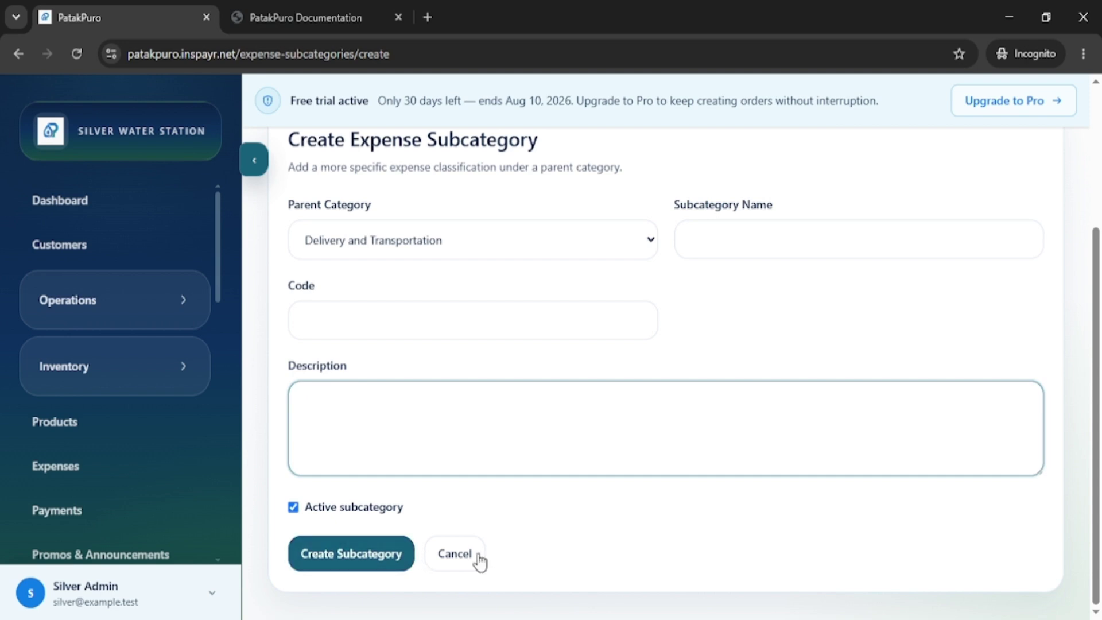